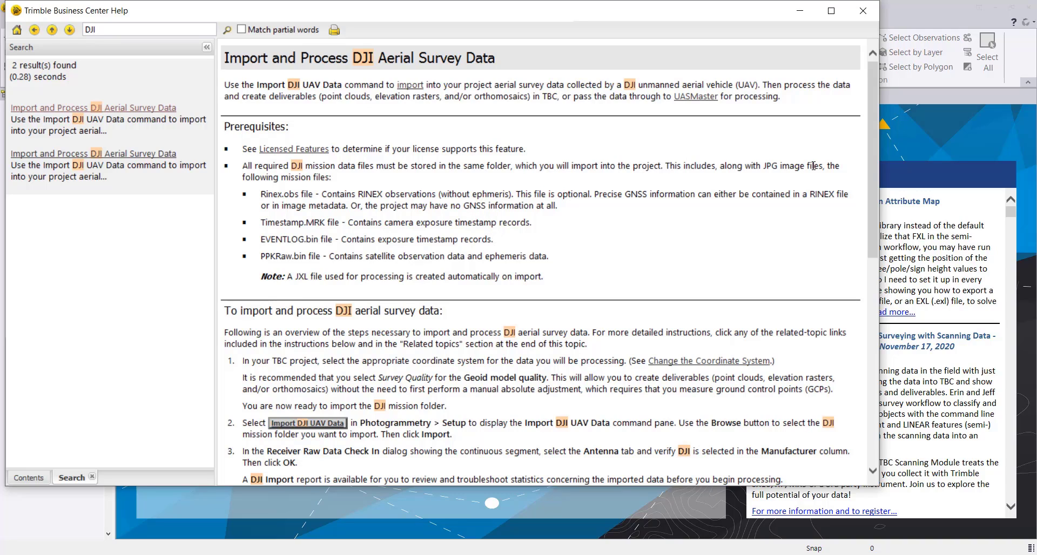
Read the prerequisites and workflow steps in the Import and Process DJI Aerial Survey Data help topic, and close the help.
scroll(869, 186, "down", 5)
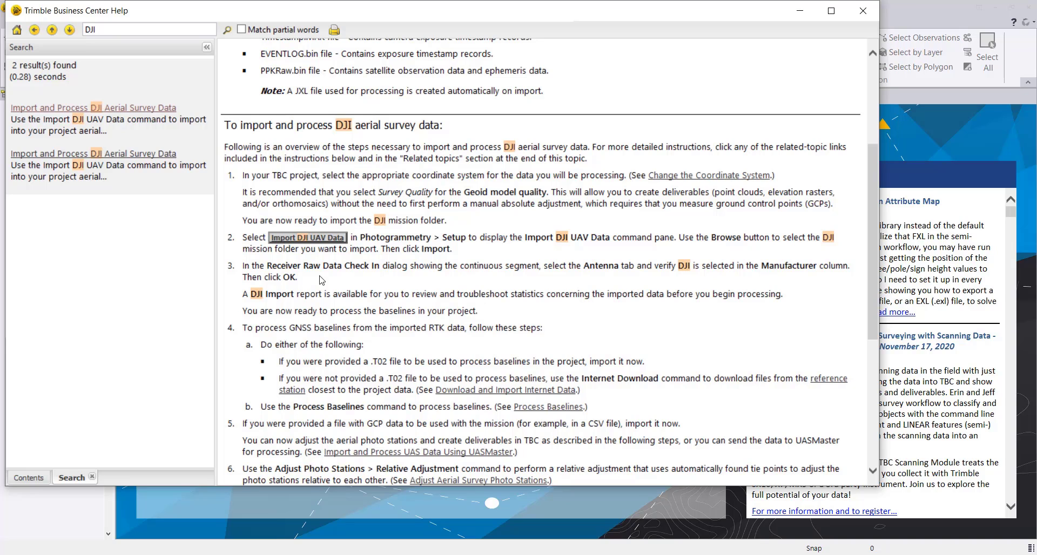
scroll(356, 285, "down", 3)
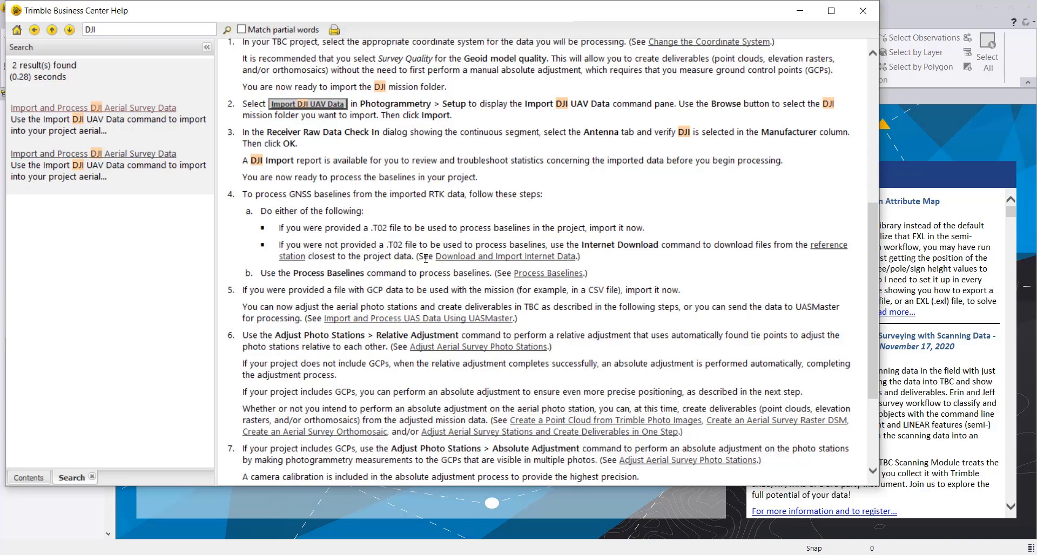
scroll(502, 292, "down", 5)
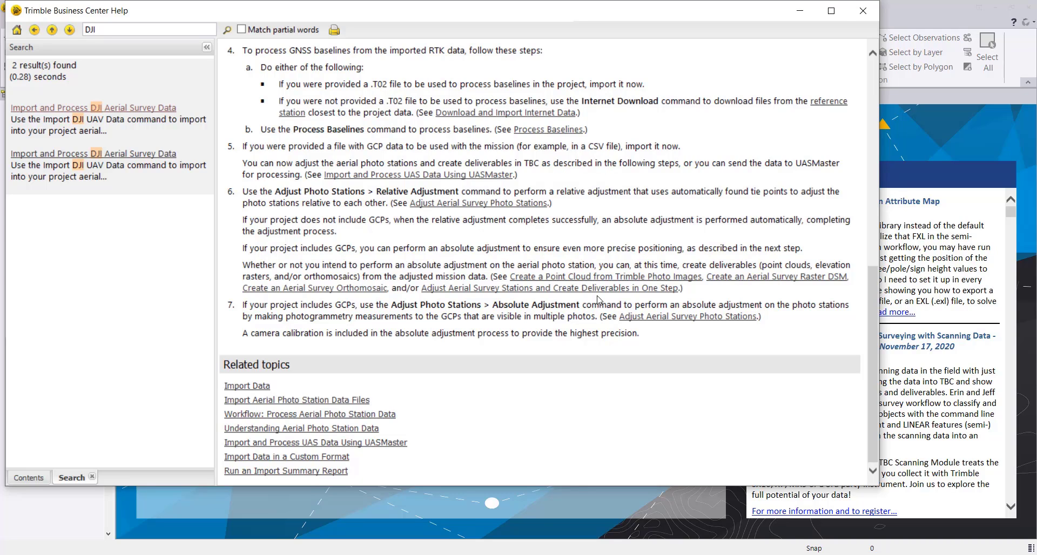
left_click(863, 11)
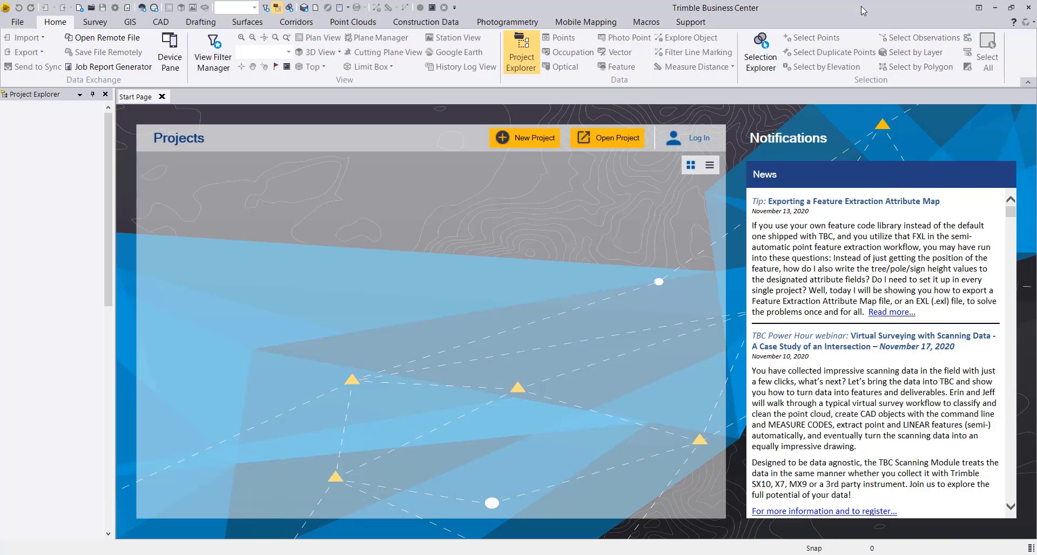
Examine the DJI Phantom 4 RTK mission folder for the Rinex.obs, EVENTLOG.bin, Timestamp.MRK, PPKRAW.bin, T02 and JPG image files.
left_click(625, 142)
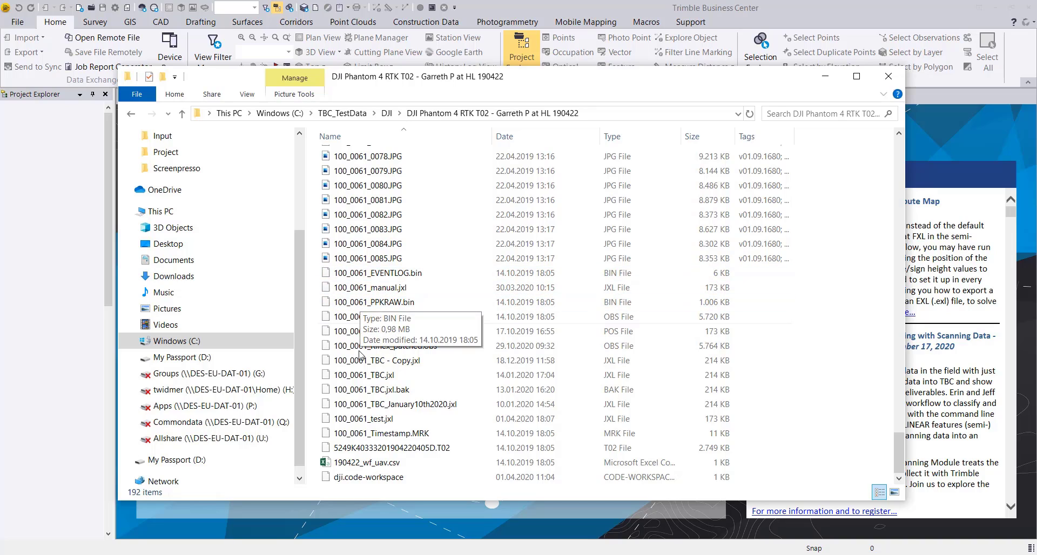
left_click(375, 321)
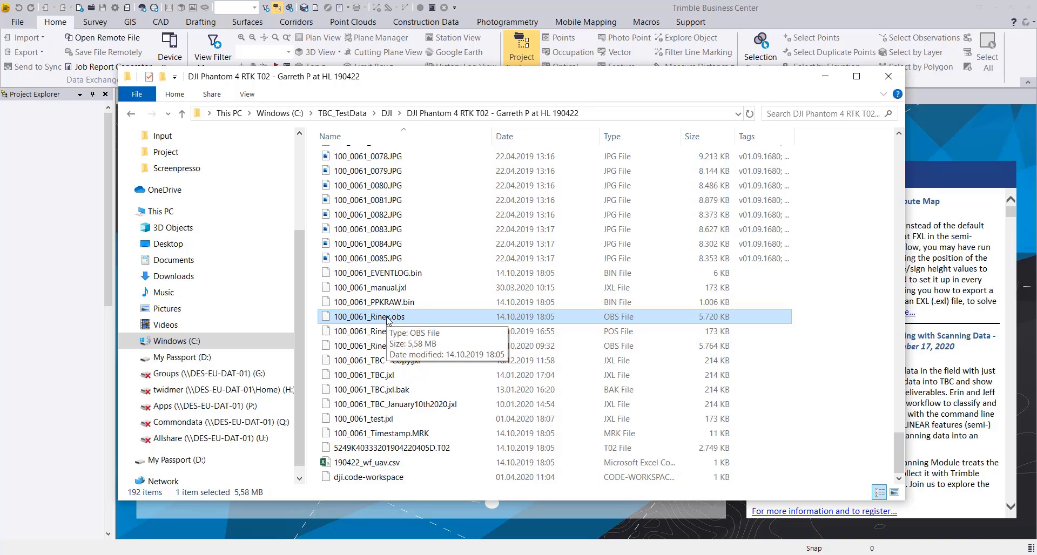
left_click(393, 274)
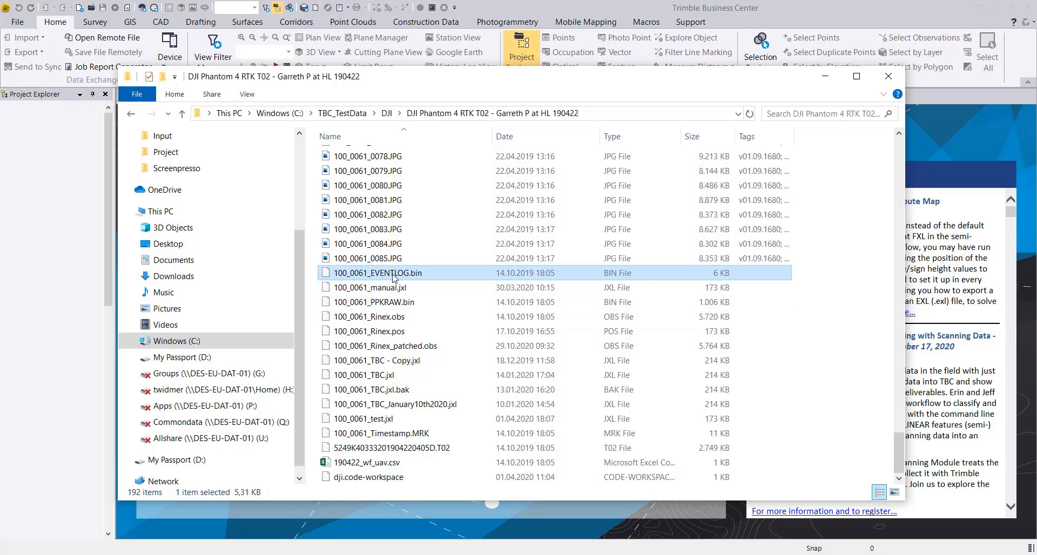
left_click(402, 436)
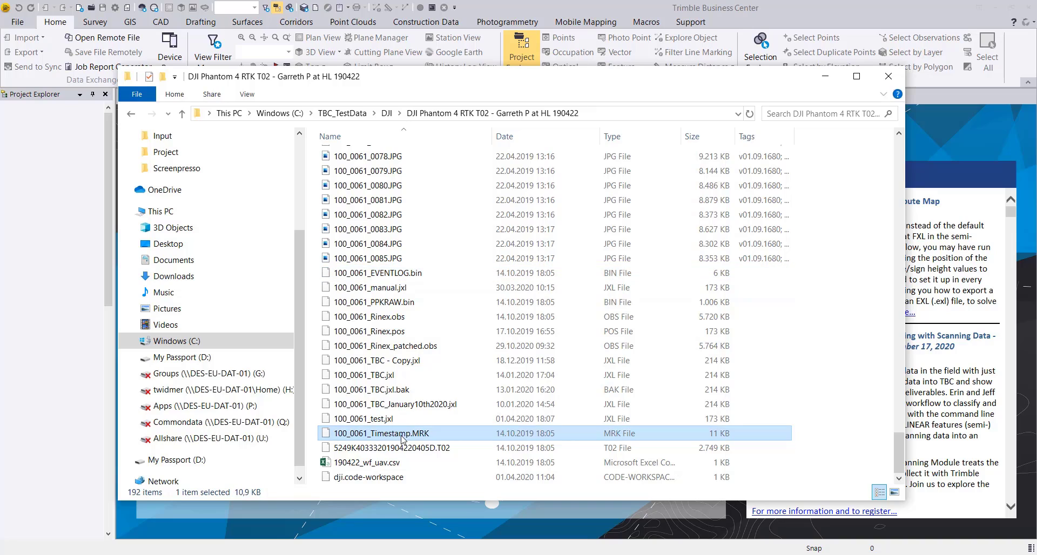
left_click(384, 303)
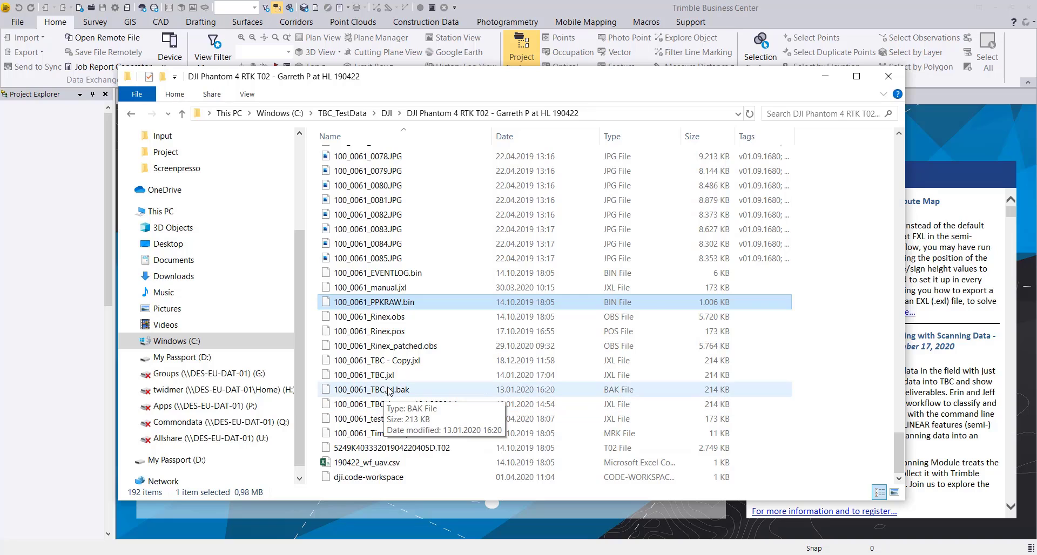
scroll(389, 390, "up", 3)
scroll(460, 259, "up", 2)
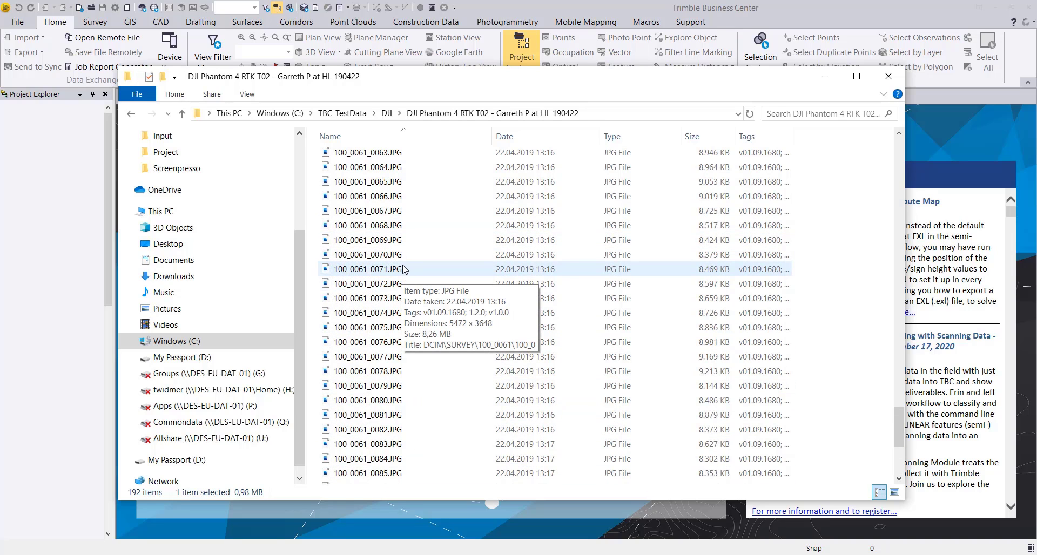
scroll(414, 365, "down", 4)
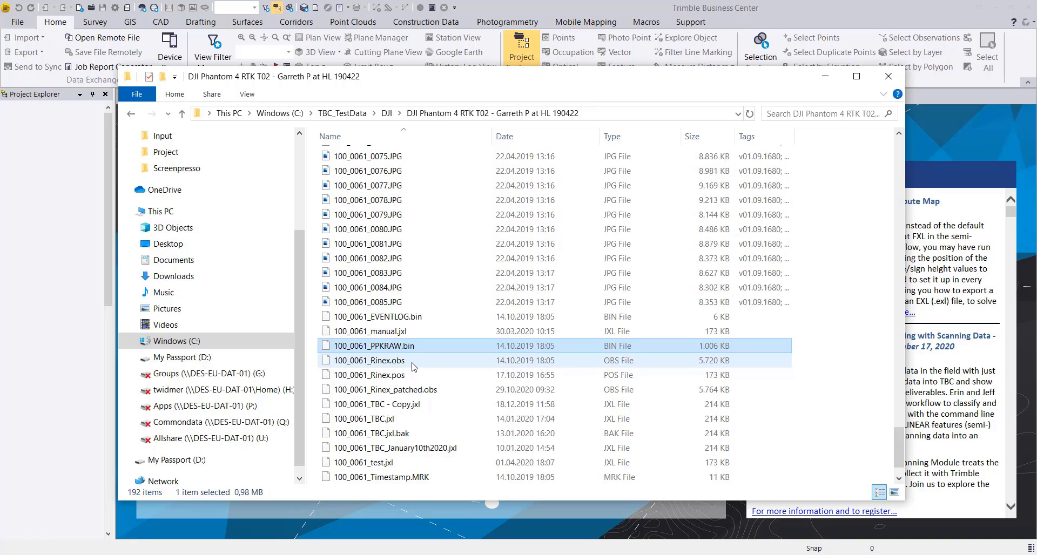
scroll(414, 367, "down", 1)
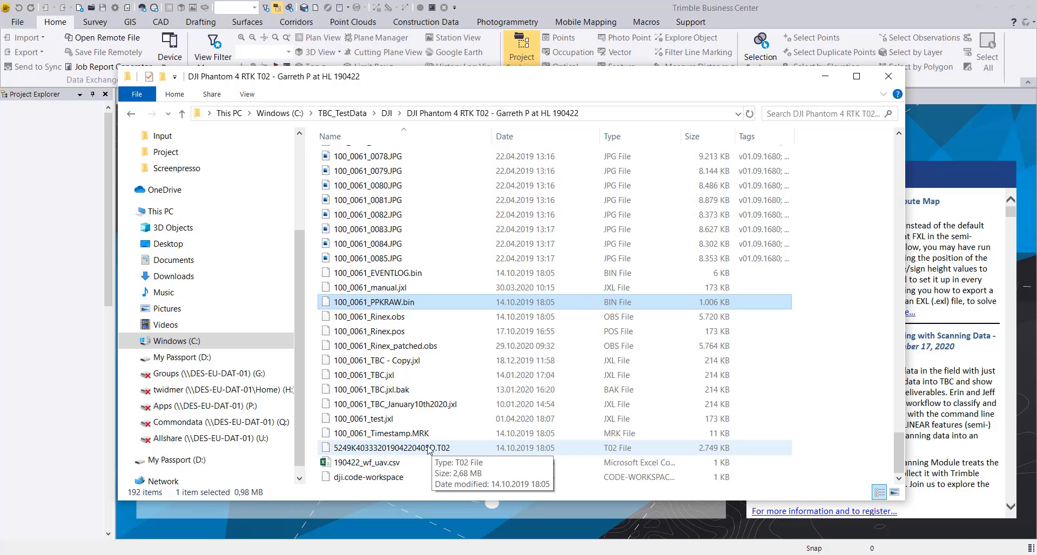
left_click(825, 77)
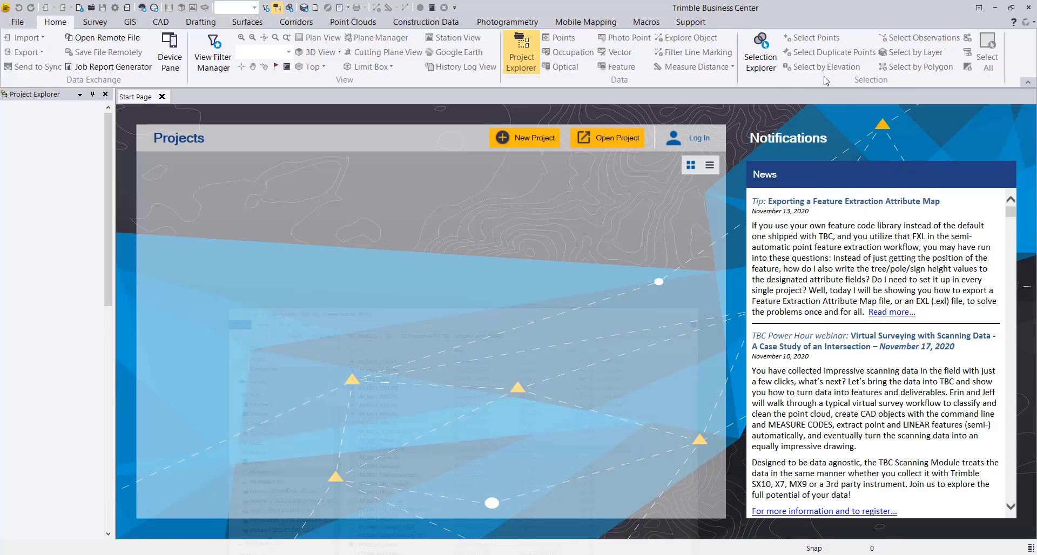
Create a project from the blank template and apply Australia/GDA94 Zone 50 with the AUSGeoid09 geoid model at Survey quality.
left_click(523, 139)
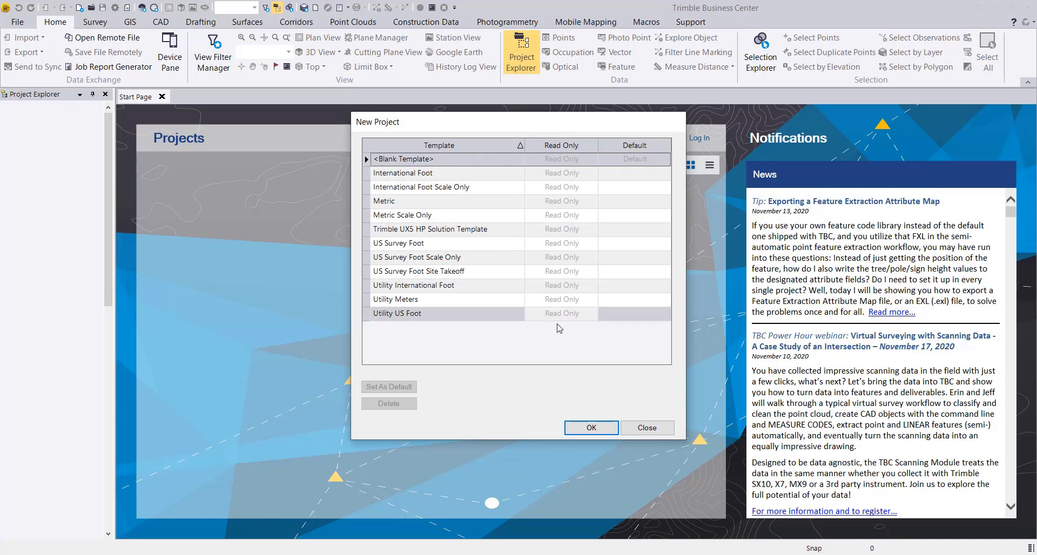
left_click(571, 426)
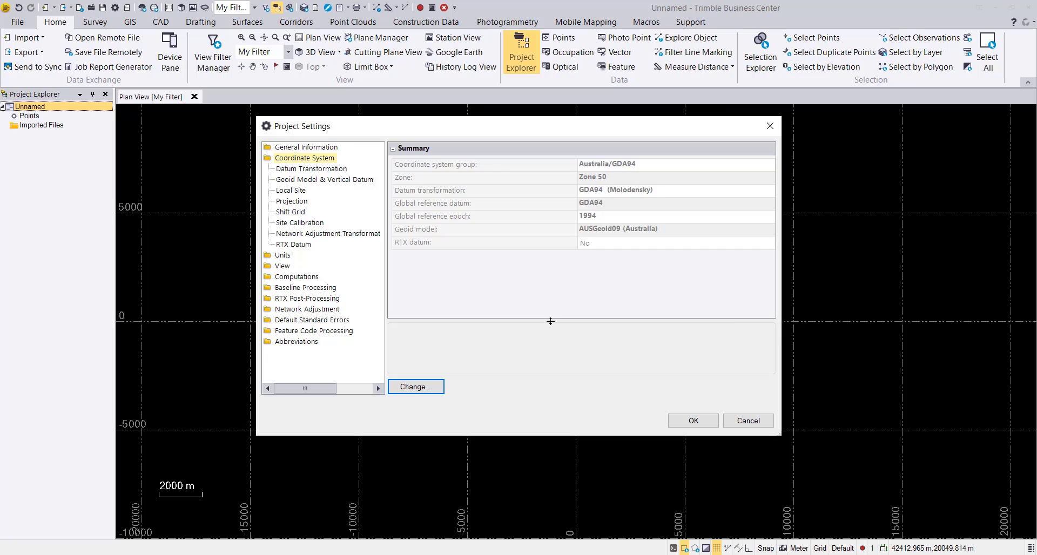
left_click(301, 180)
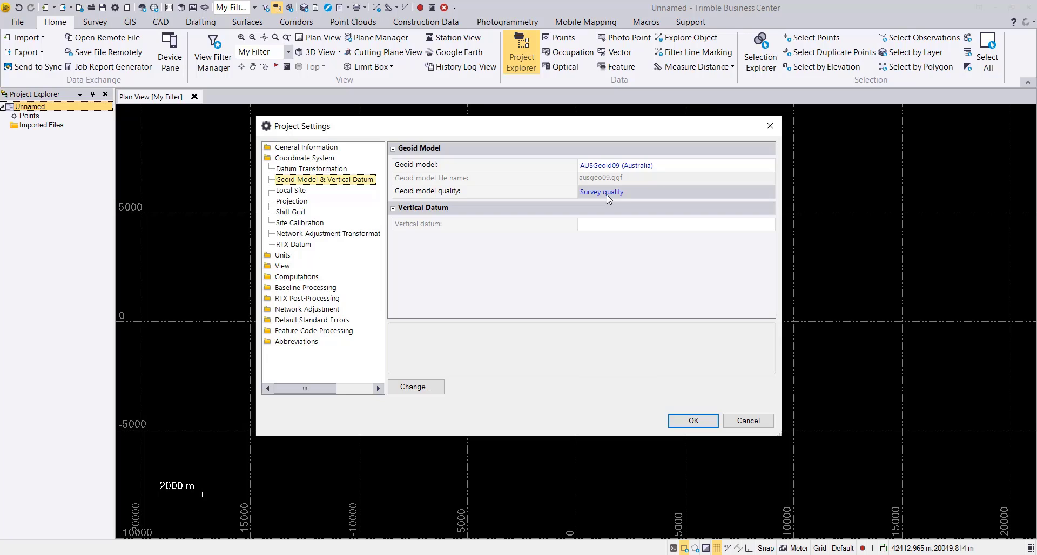
left_click(757, 189)
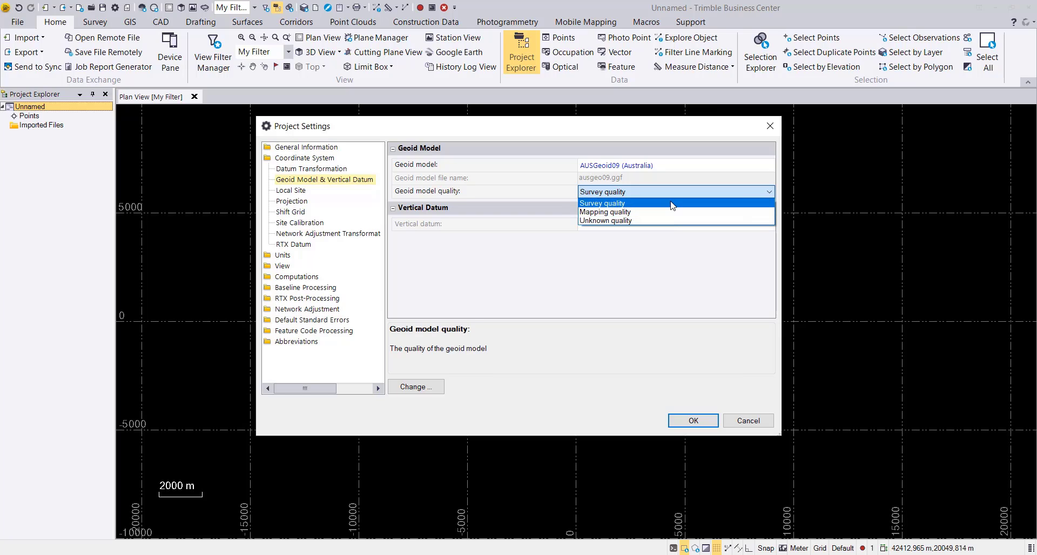
left_click(648, 204)
left_click(533, 211)
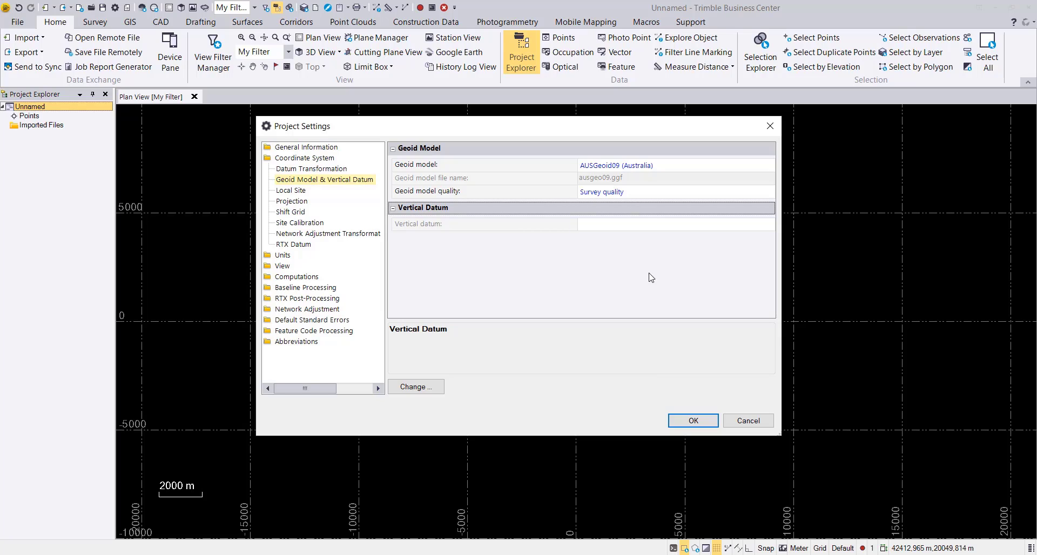
left_click(680, 425)
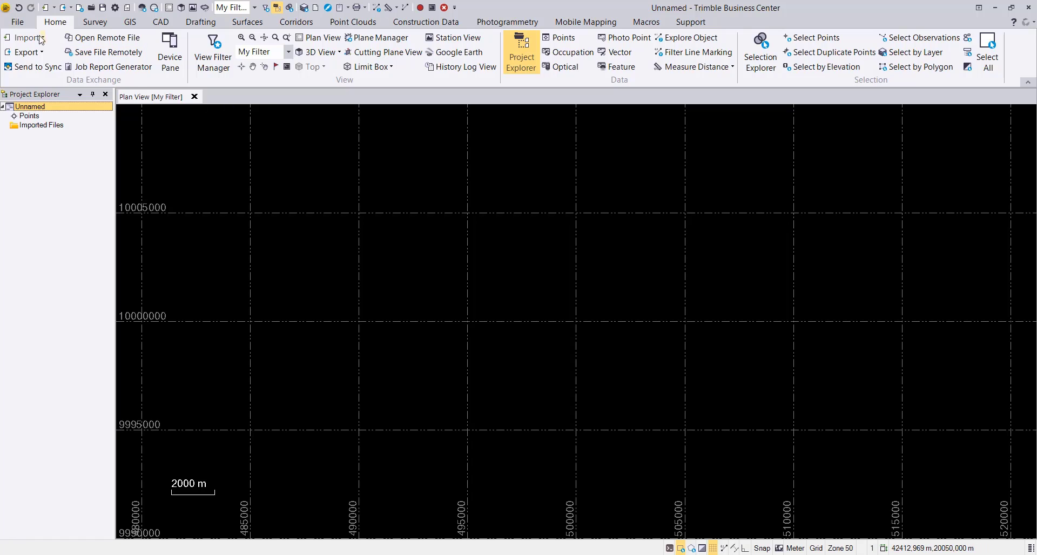
Save the project as tbc54_rtk_dji in the Video Tutorial folder.
left_click(18, 22)
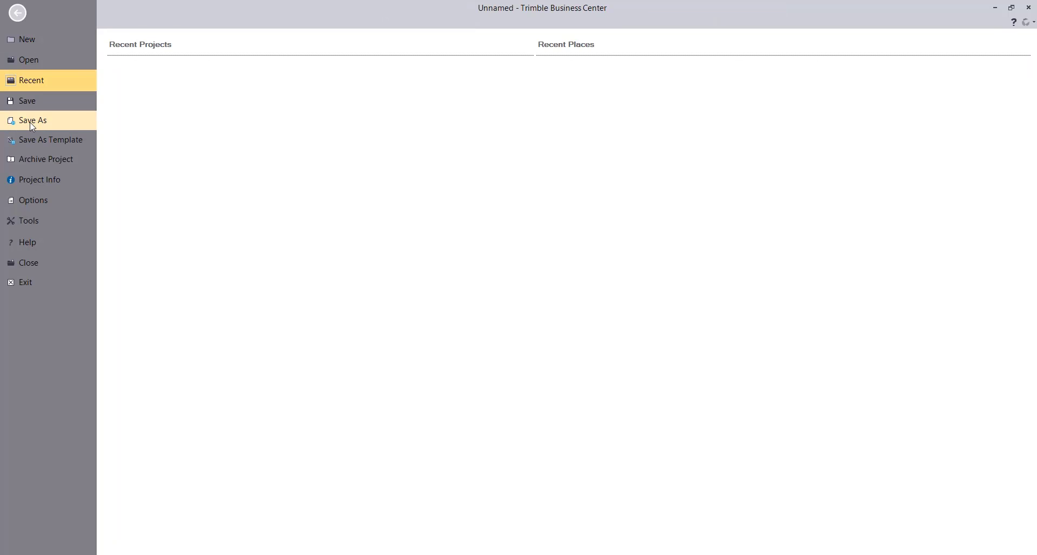
left_click(31, 121)
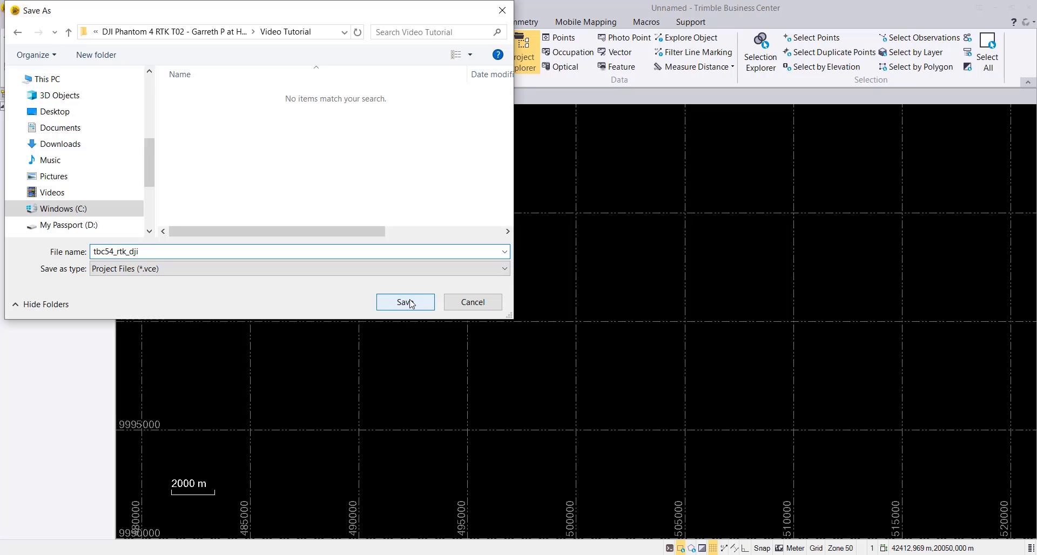
left_click(410, 303)
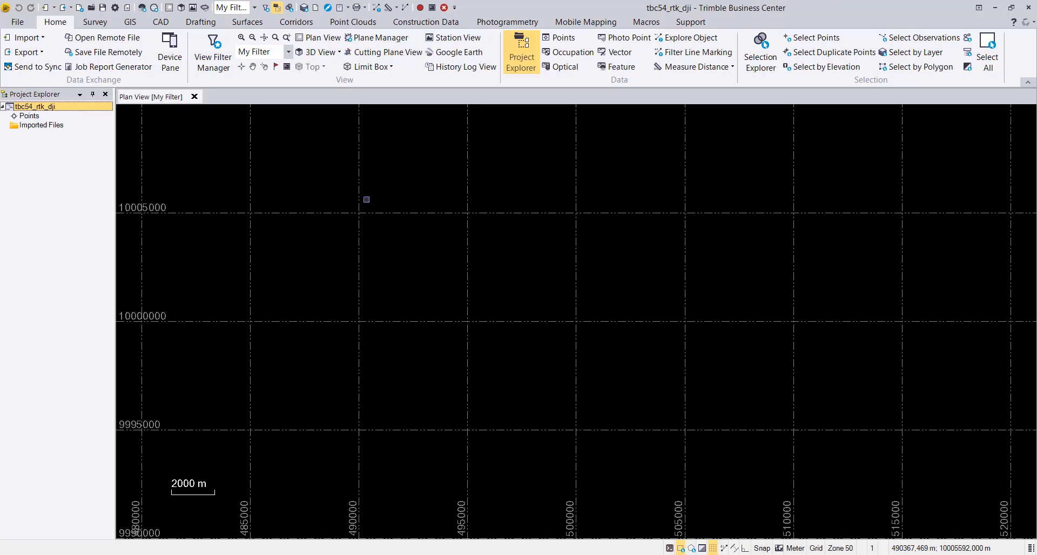
Search the commands for "dji" and start the Import DJI UAV Data command.
key("ctrl+q")
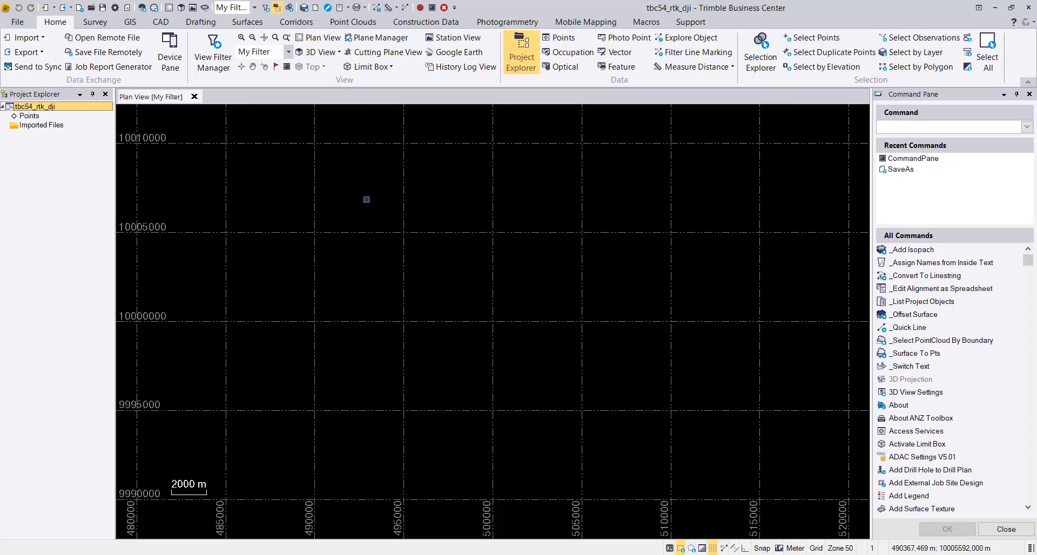
type("dji")
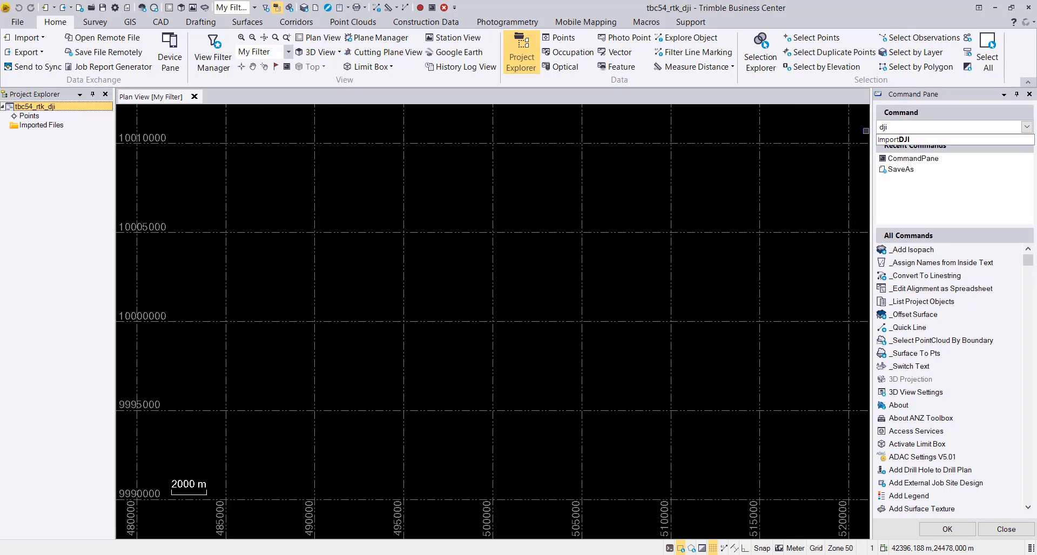
left_click(499, 22)
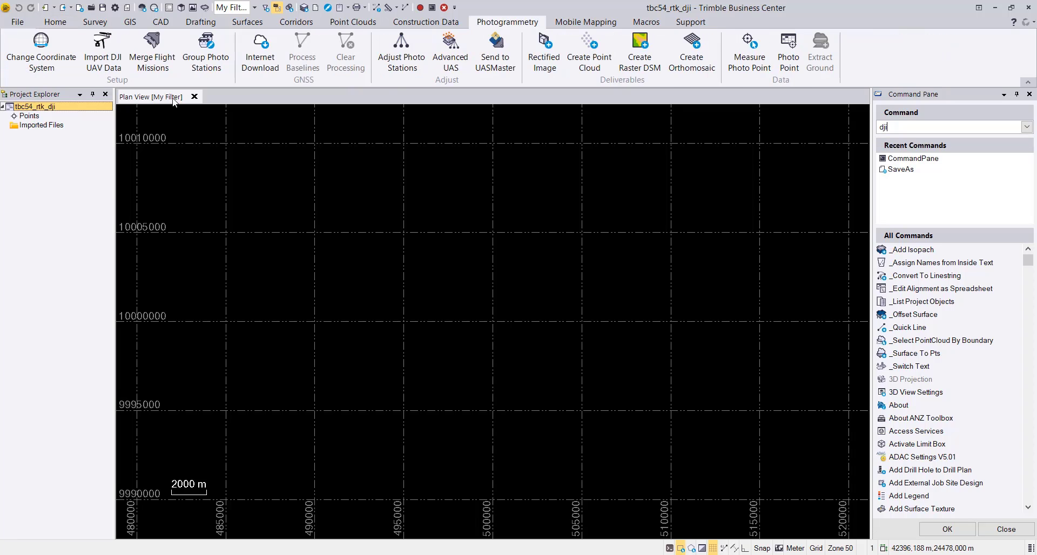
left_click(106, 62)
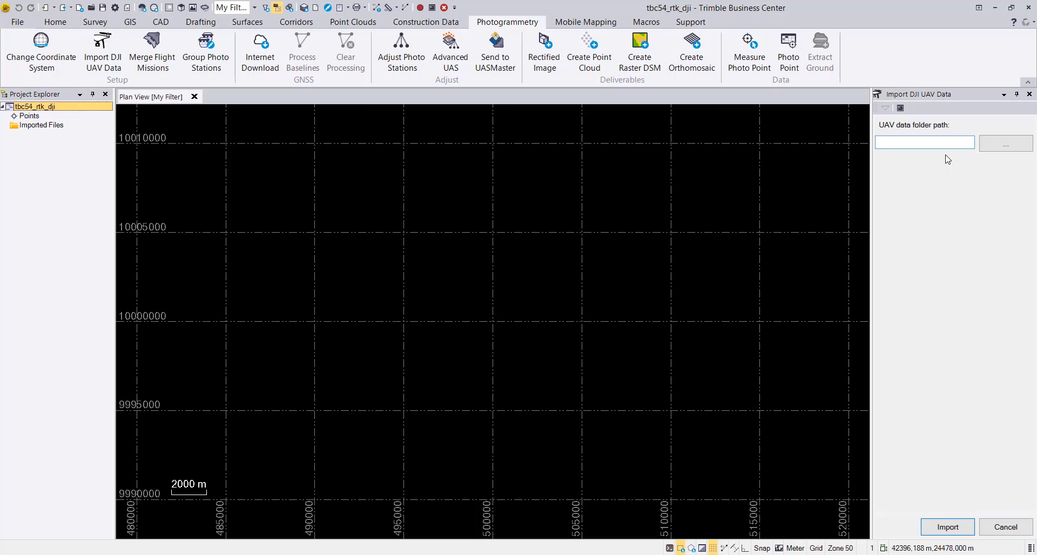
Set the UAV data folder path to the DJI Phantom 4 RTK T02 mission folder under C:\TBC_TestData\DJI.
left_click(1006, 144)
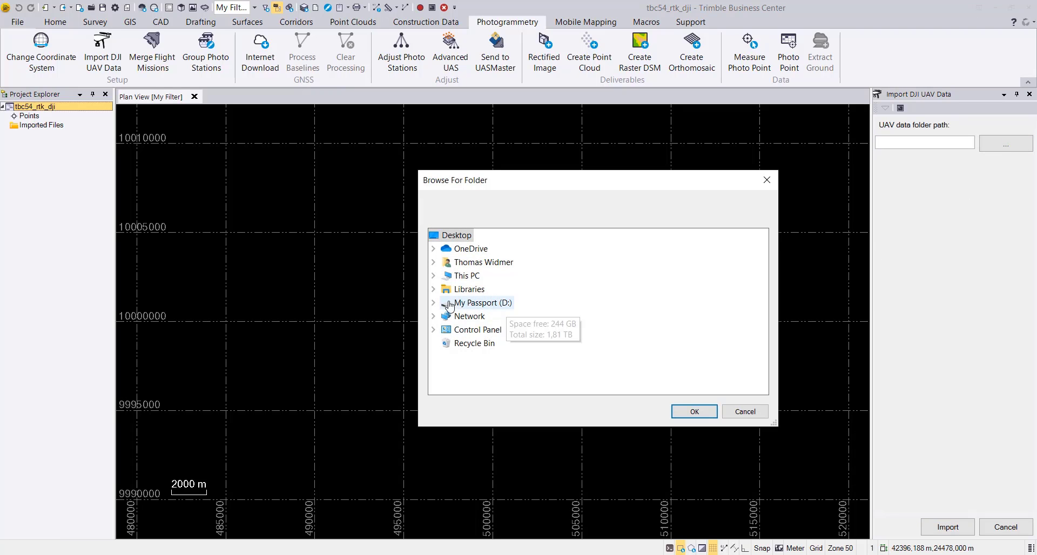
left_click(433, 276)
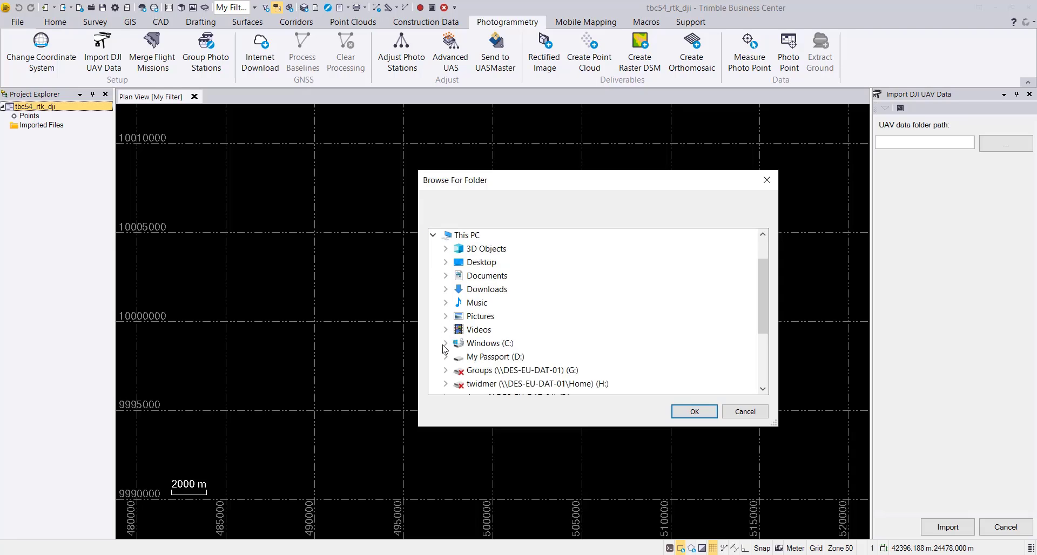
left_click(444, 344)
scroll(470, 330, "down", 4)
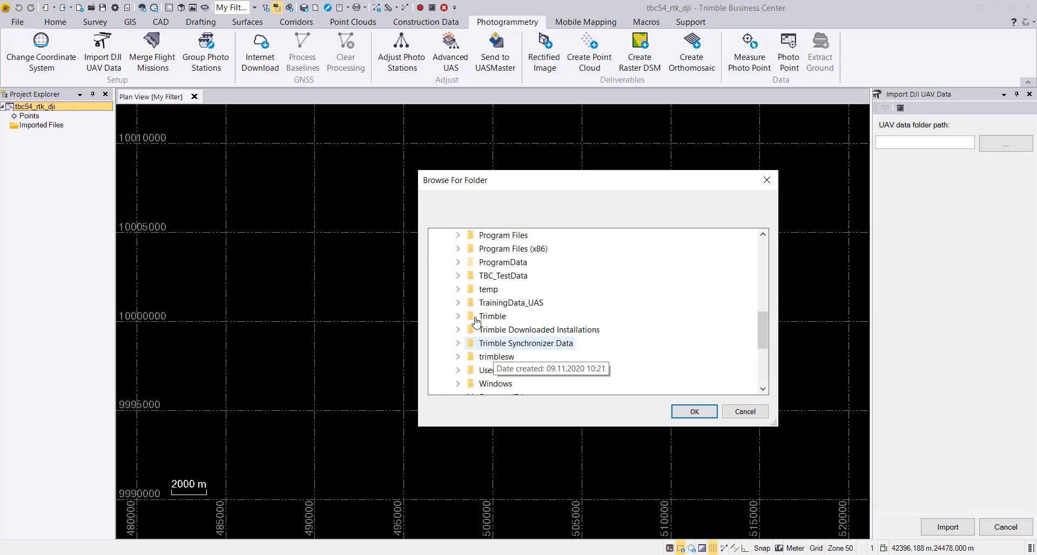
left_click(458, 276)
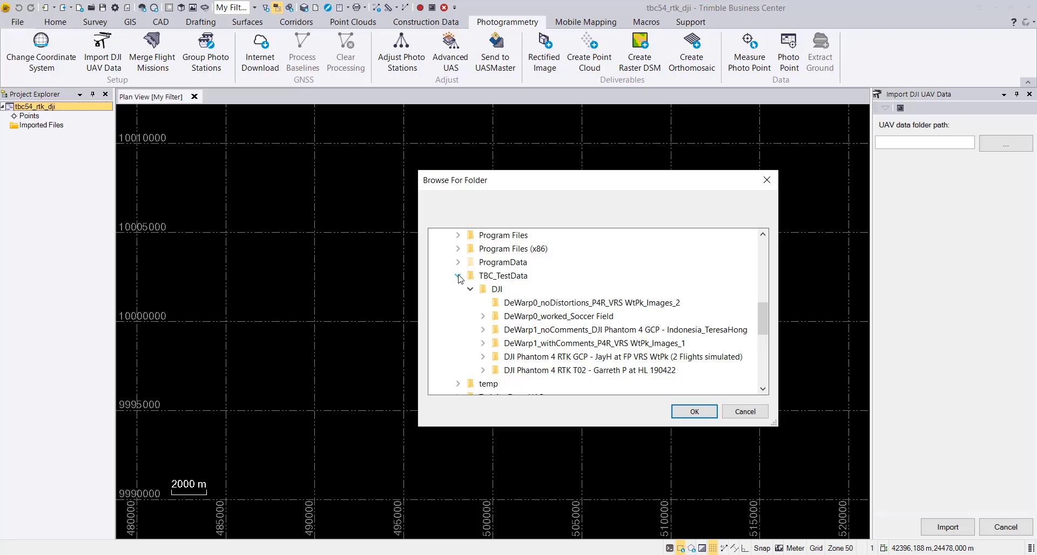
left_click(483, 371)
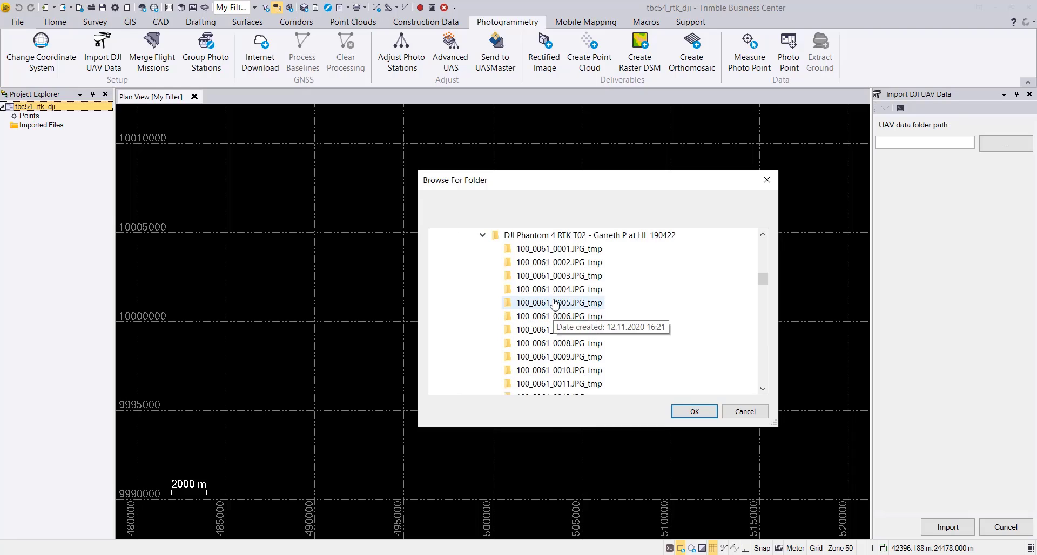
left_click(562, 240)
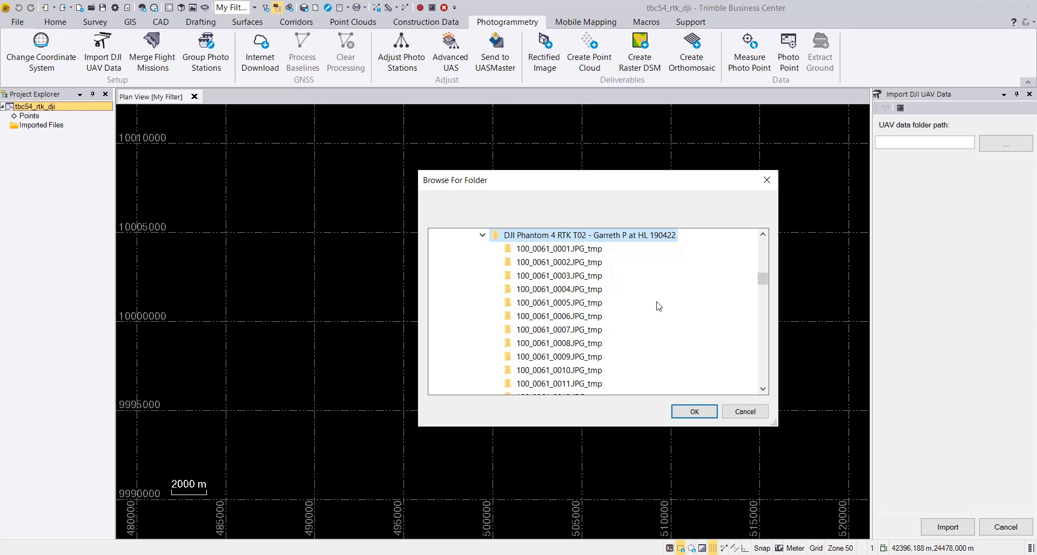
left_click(694, 412)
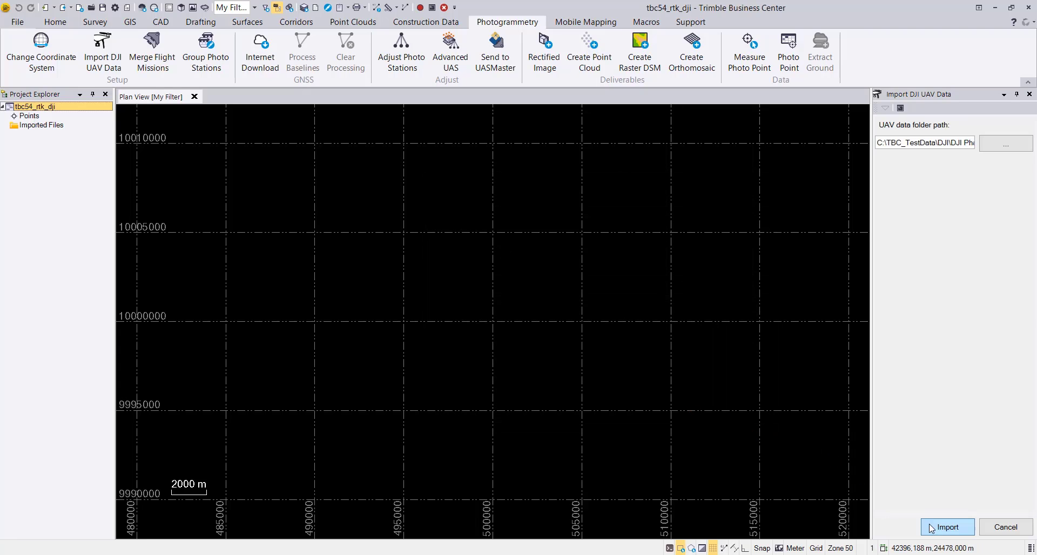
Import the DJI mission data, reviewing the antenna and receiver details in the raw data check-in before accepting it.
left_click(960, 533)
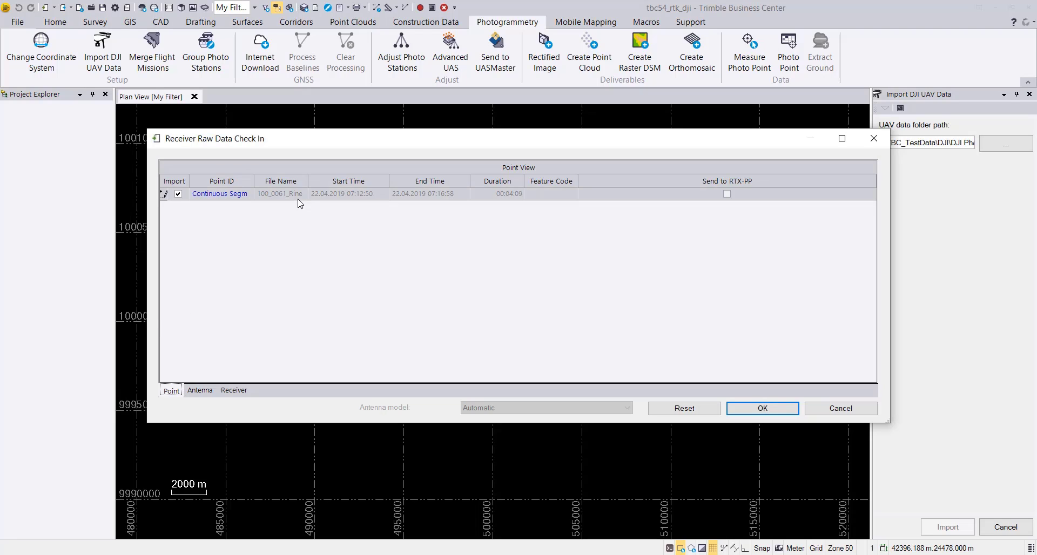
left_click(200, 392)
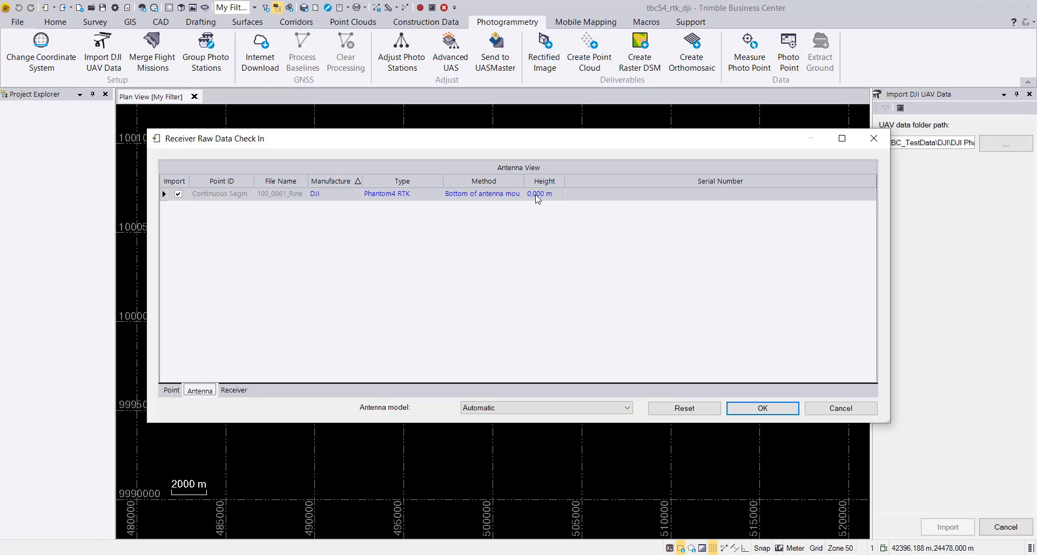
left_click(234, 390)
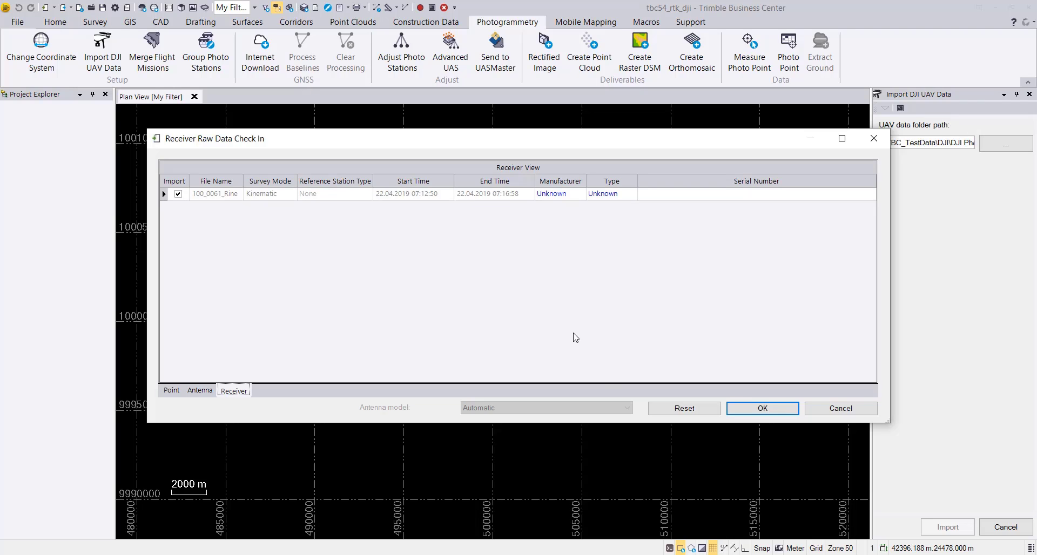
left_click(760, 409)
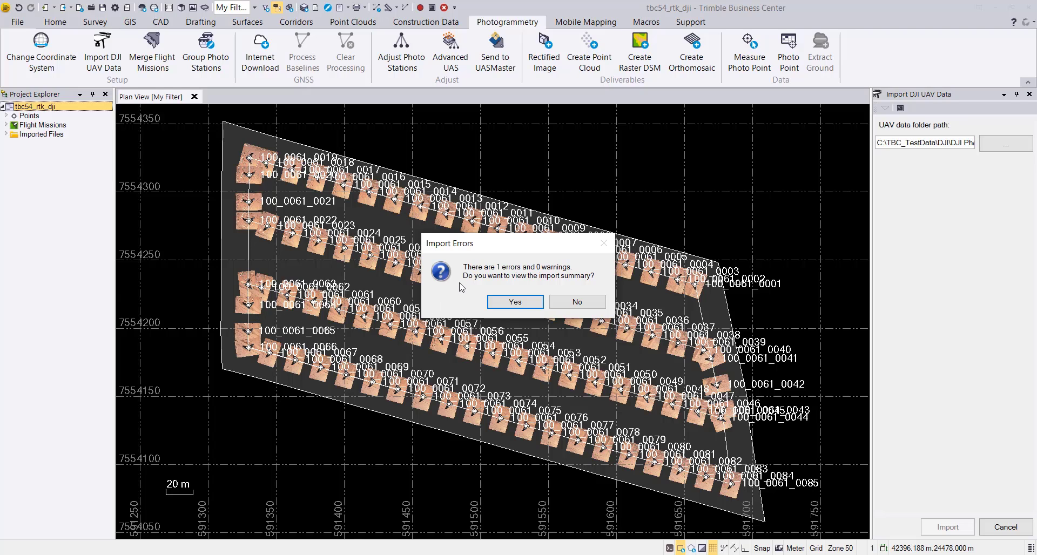
View the import summary and examine the DJI statistics, minimum RTK quality, camera properties and file errors, closing the report when done.
left_click(514, 303)
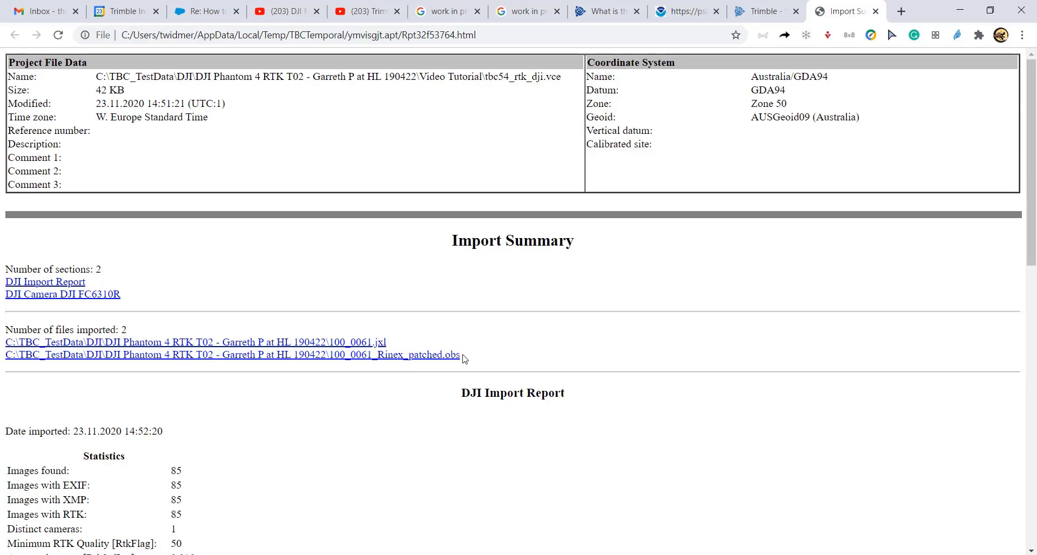
scroll(464, 359, "down", 3)
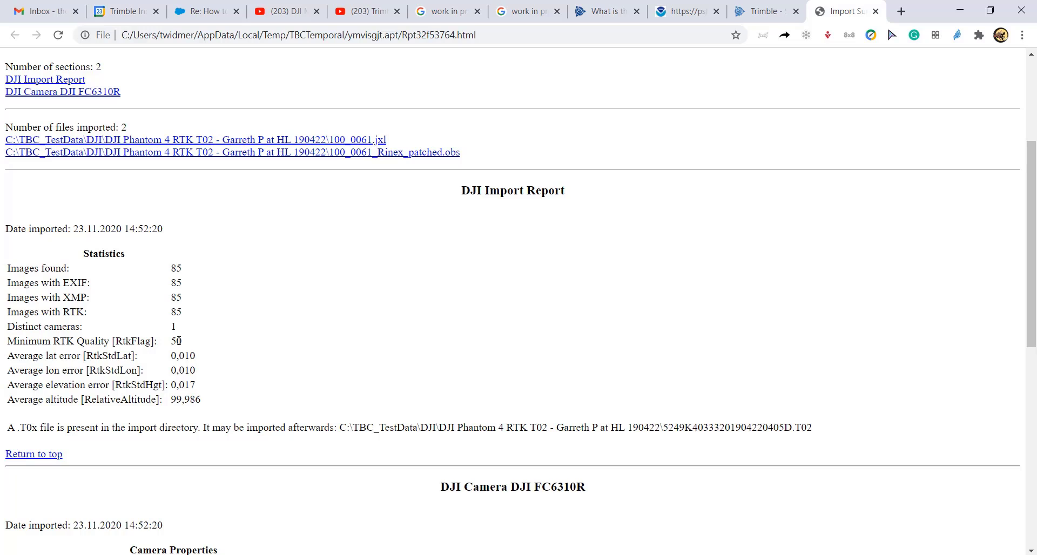
double_click(176, 341)
scroll(409, 424, "down", 6)
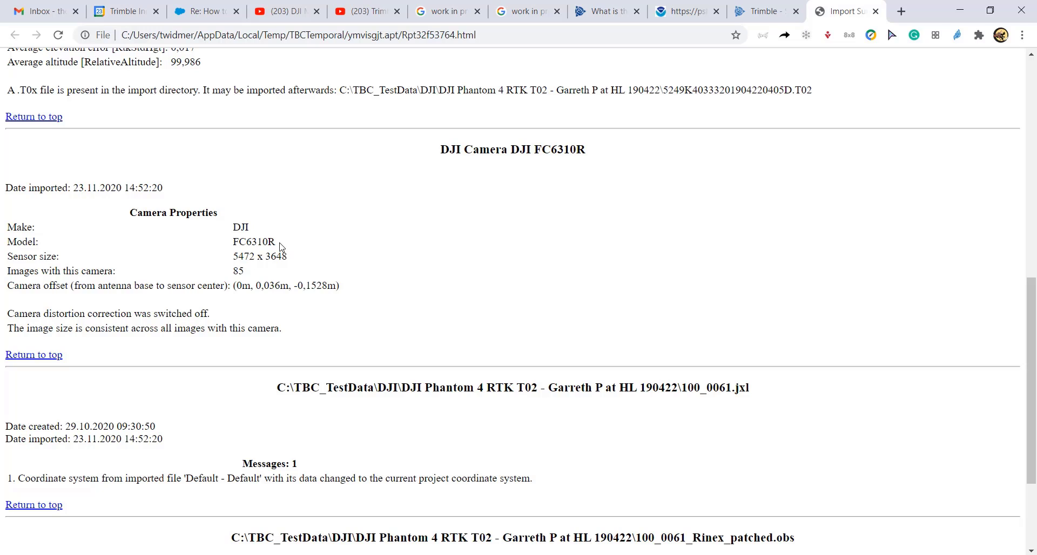
scroll(281, 247, "down", 3)
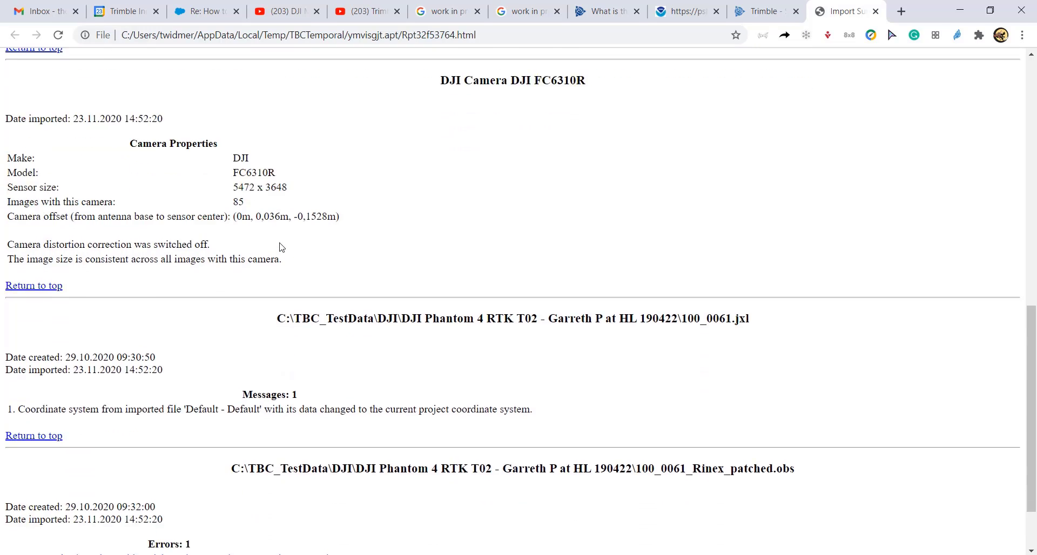
scroll(280, 247, "down", 1)
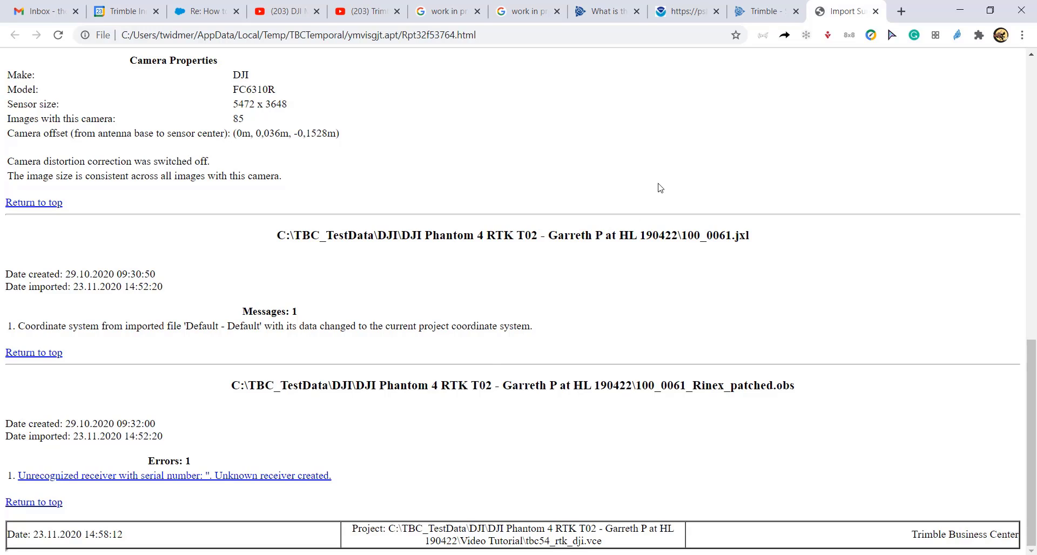
left_click(957, 11)
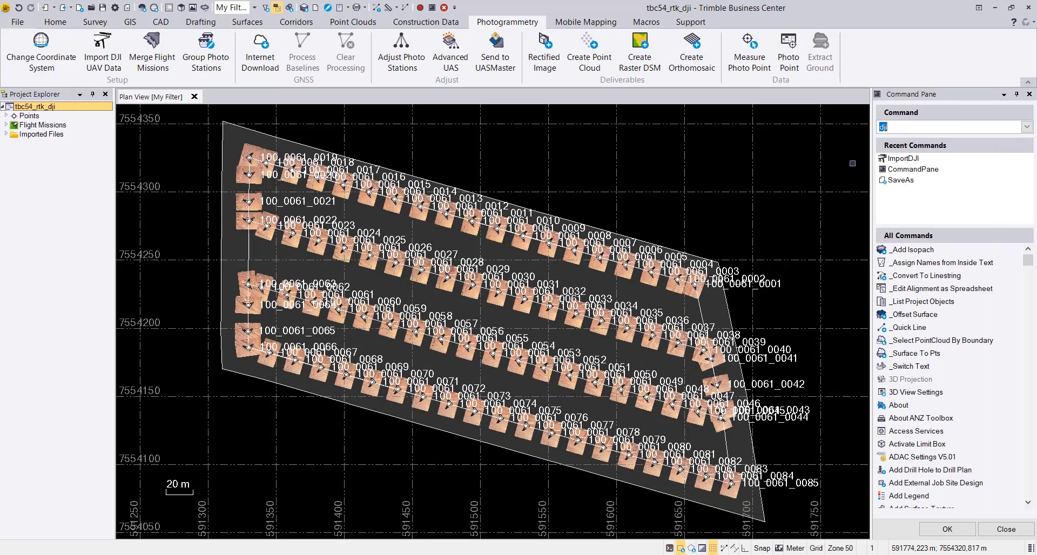
key("alt+Tab")
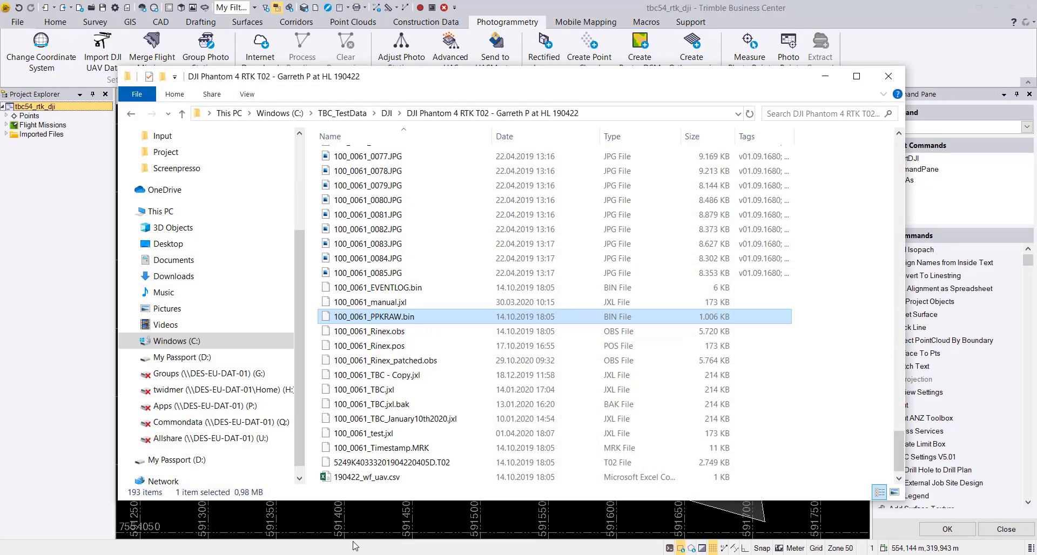
left_click(372, 463)
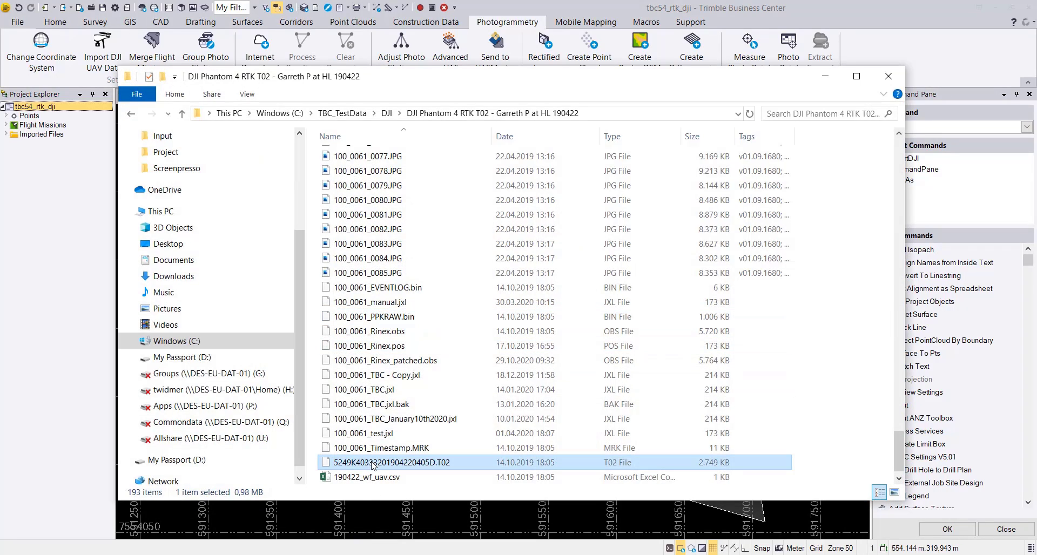
left_click_drag(371, 465, 516, 524)
left_click(825, 76)
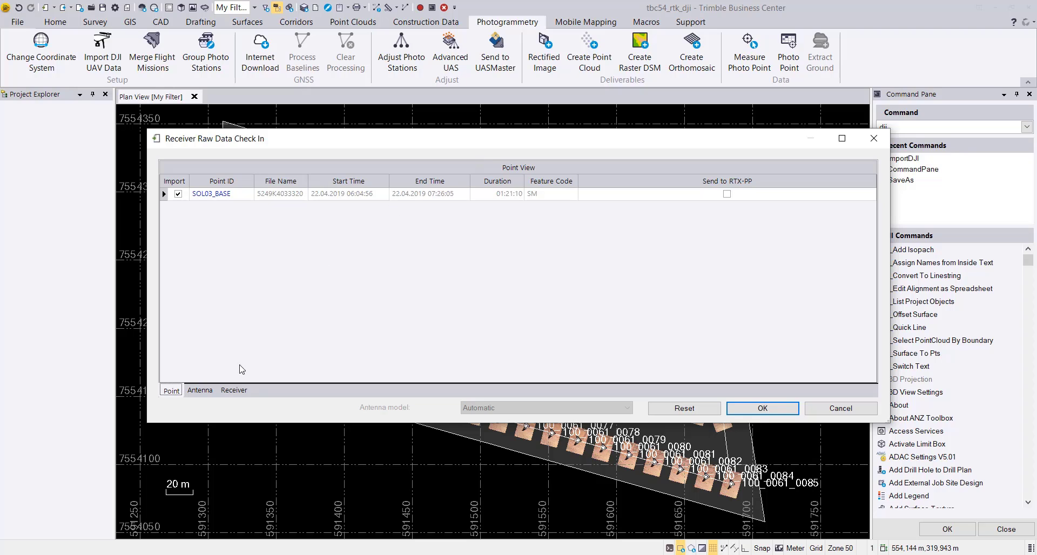
Review the antenna and receiver settings of SOL03_BASE in the raw data check-in and accept the import.
left_click(199, 393)
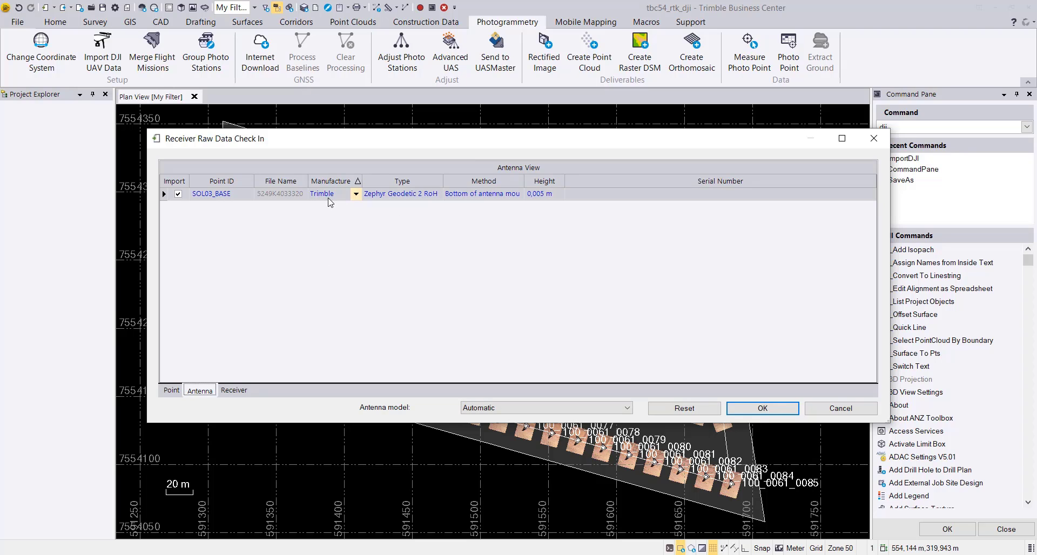
left_click(234, 391)
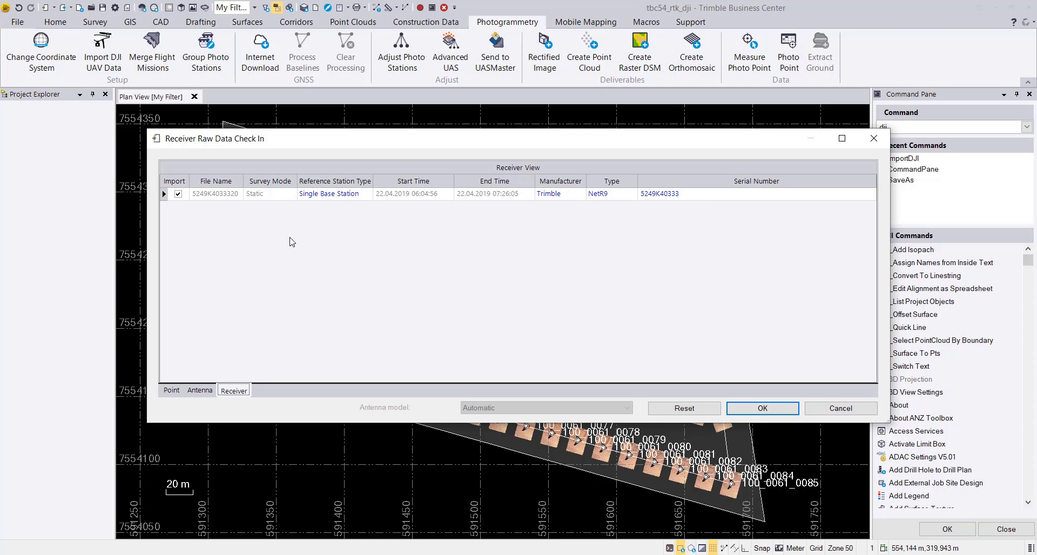
left_click(763, 408)
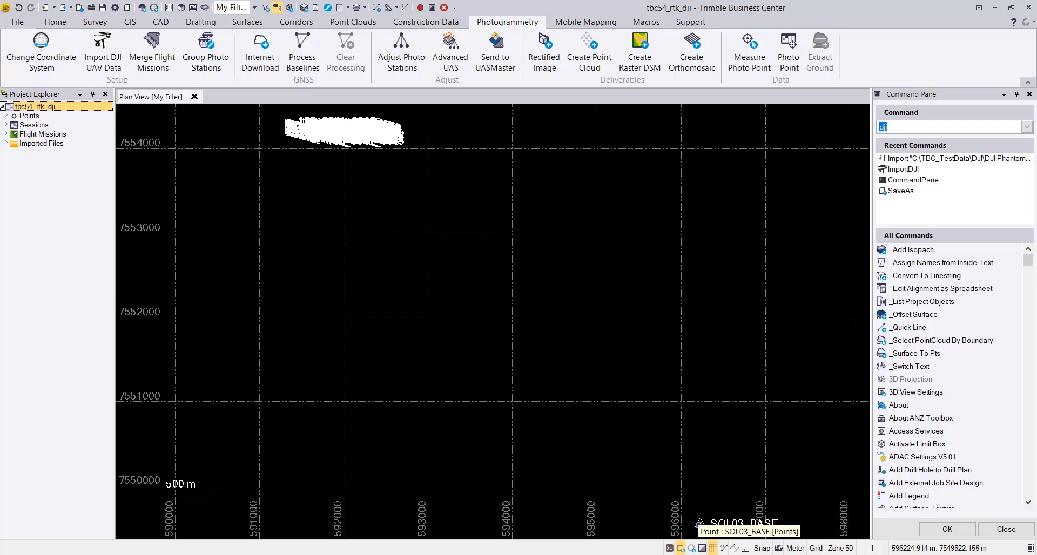
Show the properties of point SOL03_BASE, widened enough to inspect its grid, local and global coordinates.
right_click(700, 522)
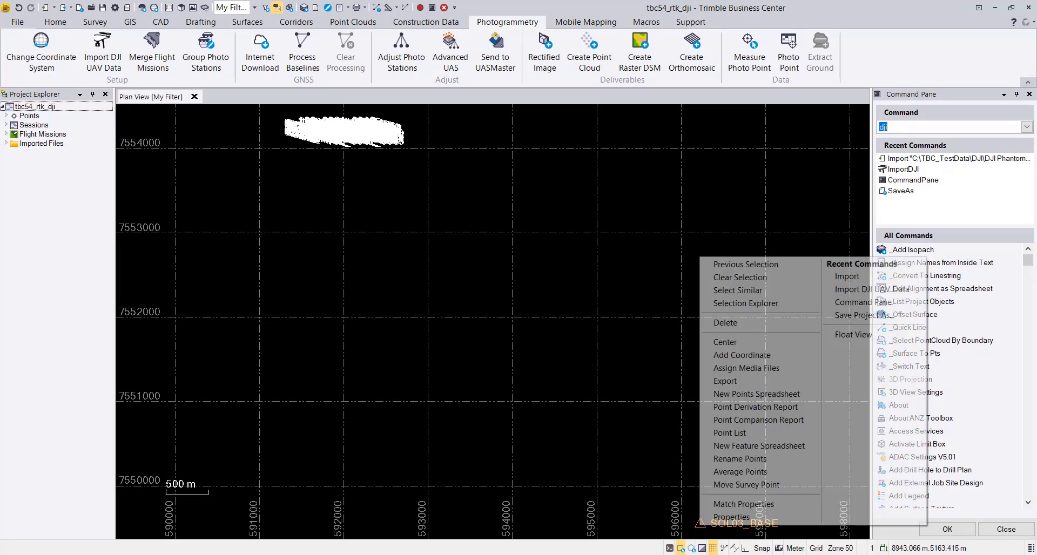
left_click(722, 520)
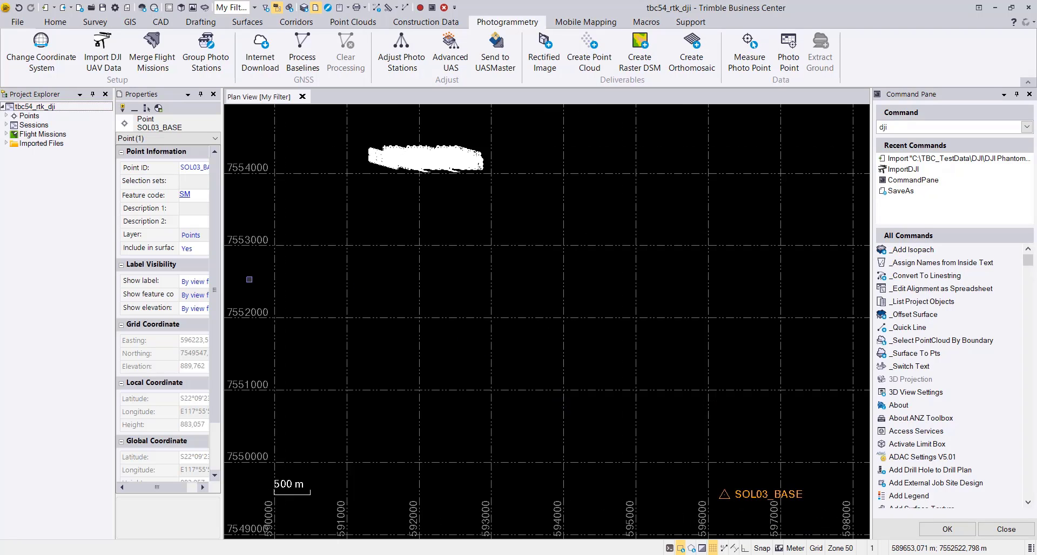
left_click_drag(322, 281, 322, 282)
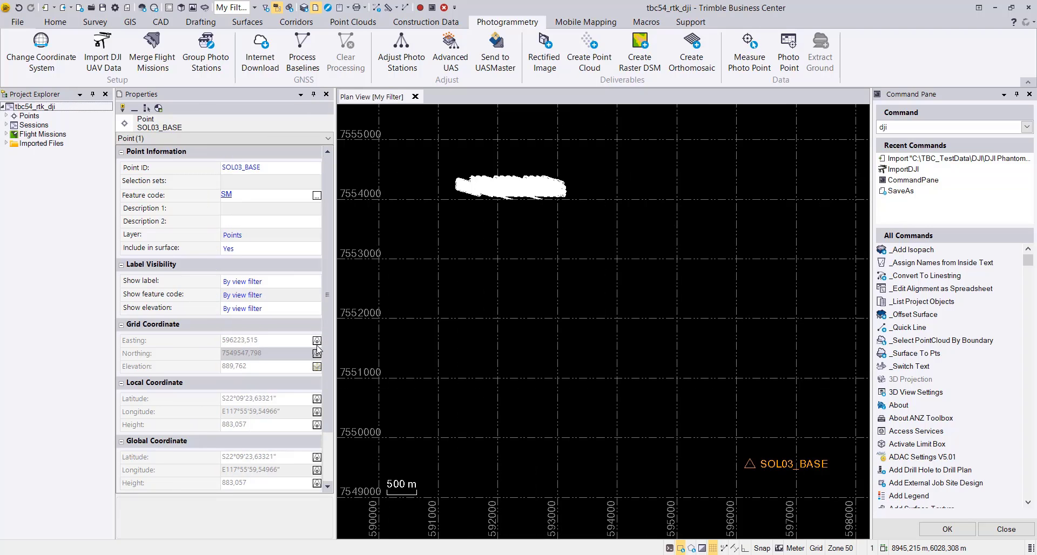
left_click(318, 459)
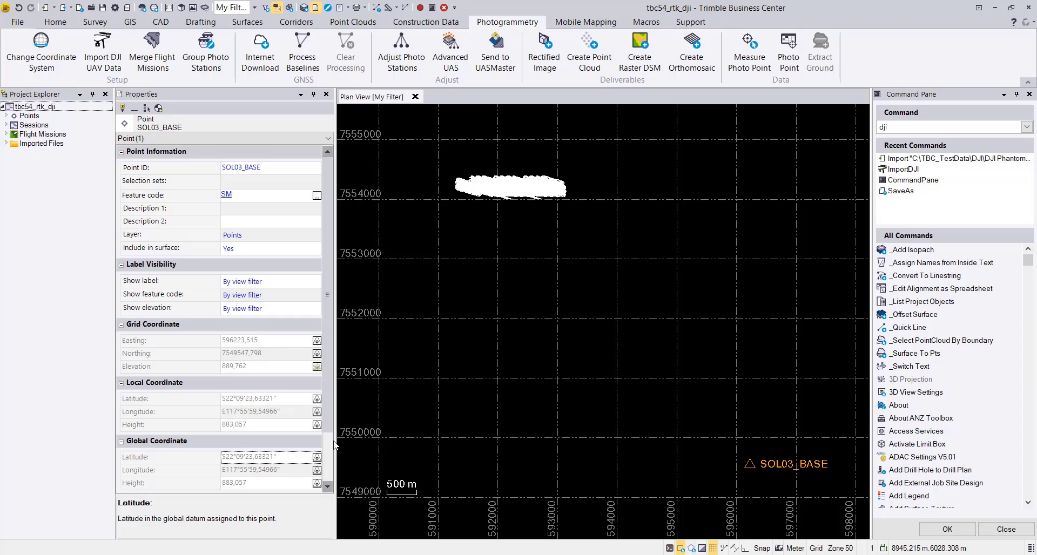
left_click_drag(334, 442, 418, 438)
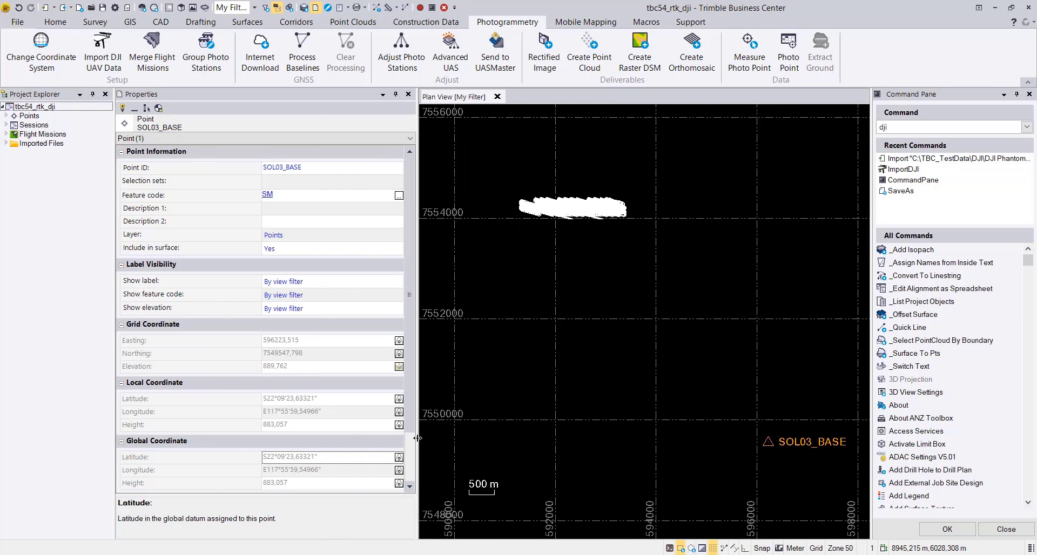
left_click(391, 459)
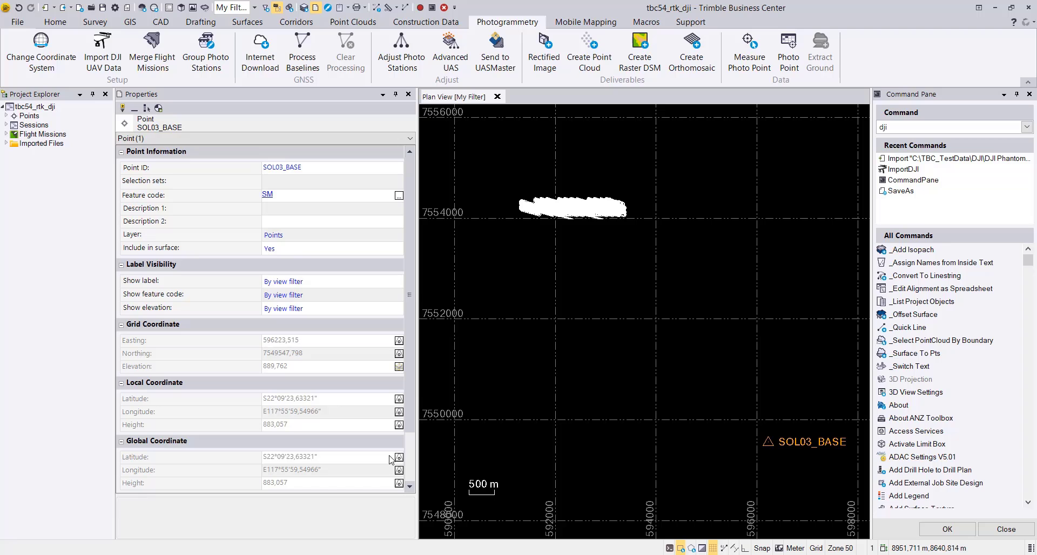
Select the global coordinate under SOL03_BASE in the project's points and check the quality assigned to its latitude.
left_click(6, 115)
scroll(108, 243, "down", 3)
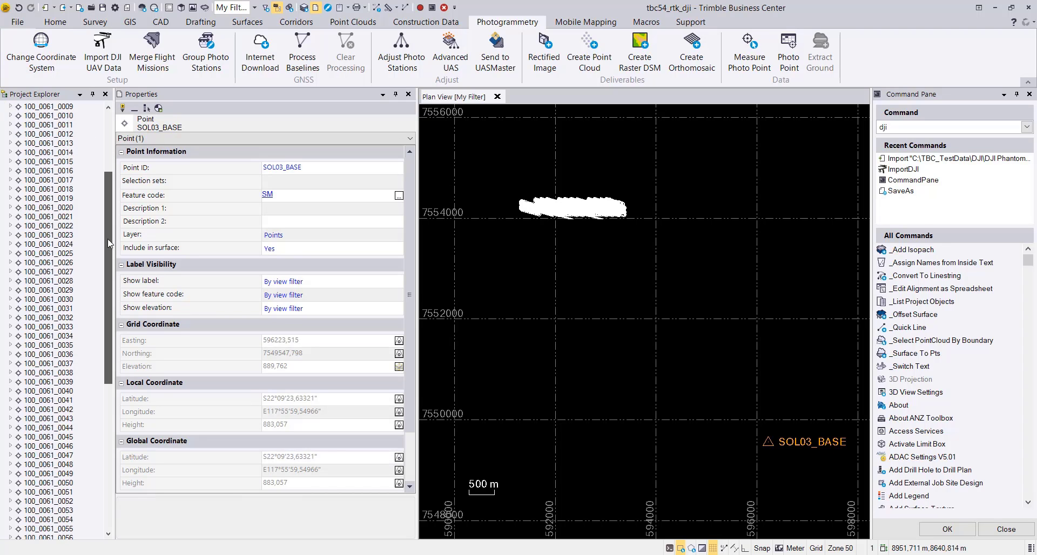
scroll(108, 243, "down", 12)
left_click(10, 492)
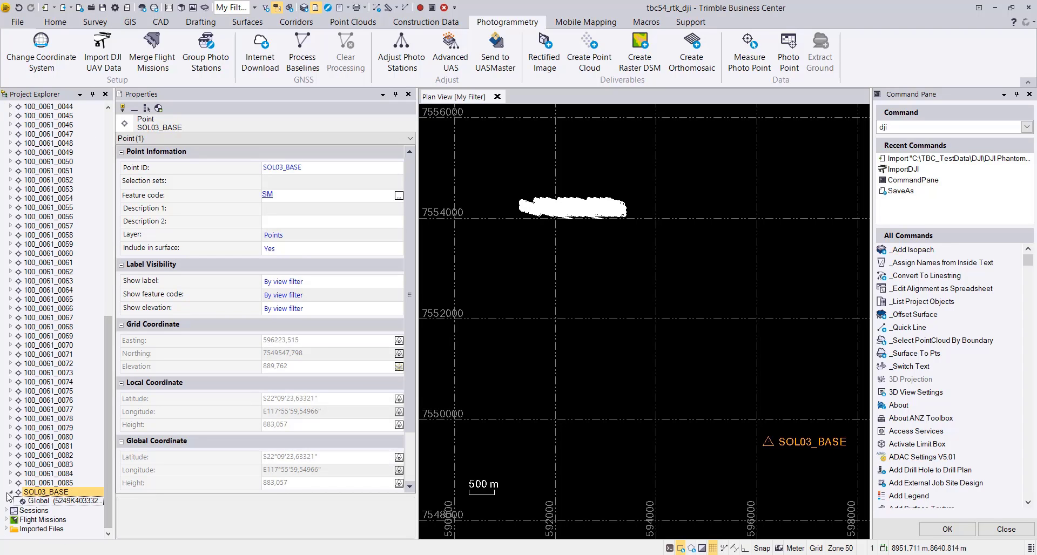
left_click(38, 501)
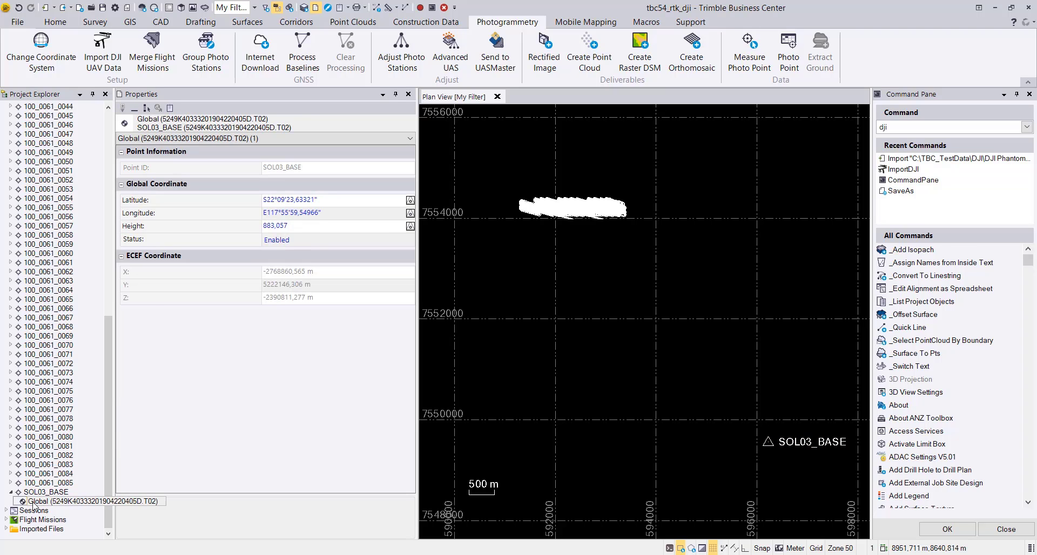
left_click(410, 201)
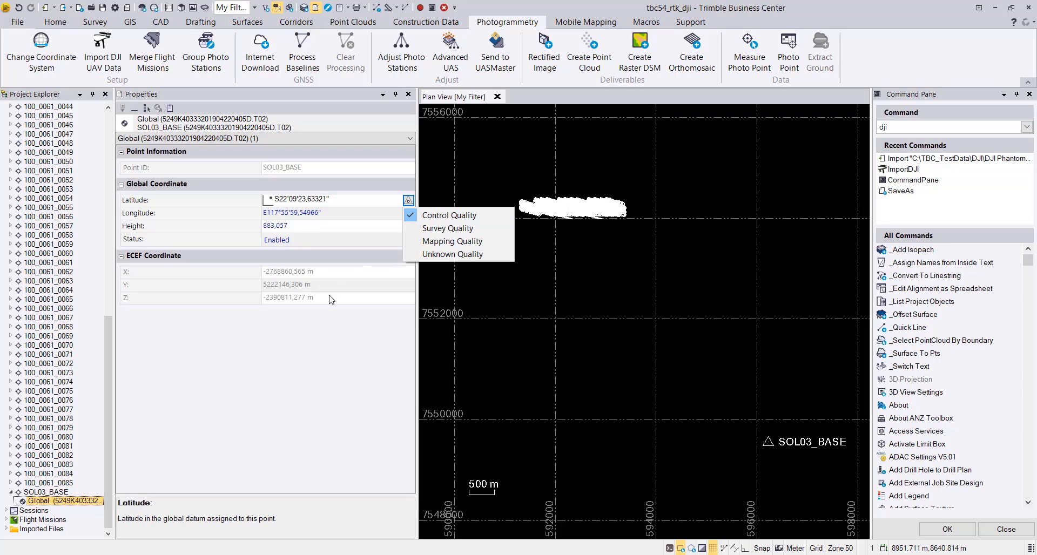
left_click(299, 335)
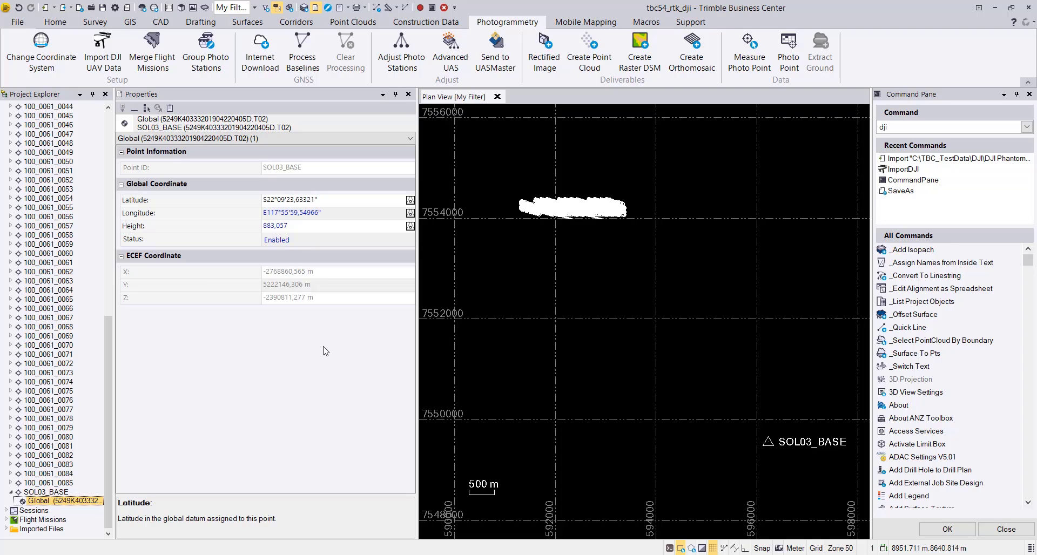
Read the help topic on aerial photo station data for the base station coordinate quality required for trajectory processing, closing it when done.
key("F1")
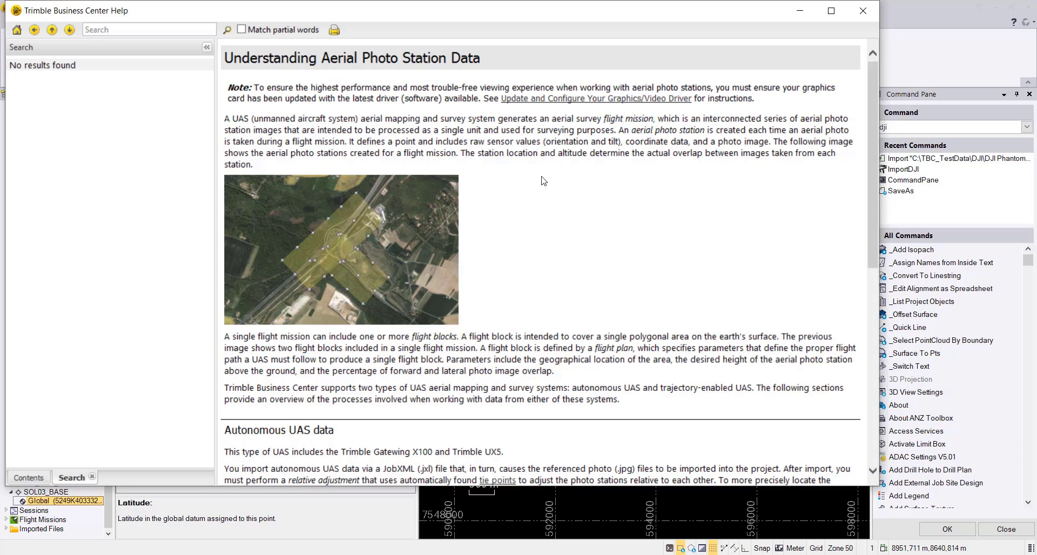
scroll(544, 181, "down", 3)
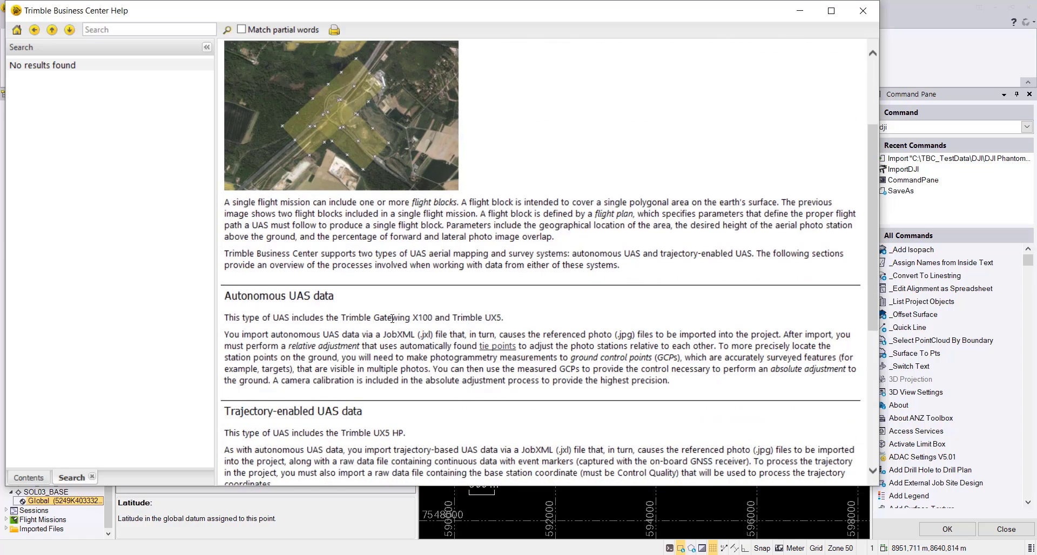
scroll(411, 317, "down", 3)
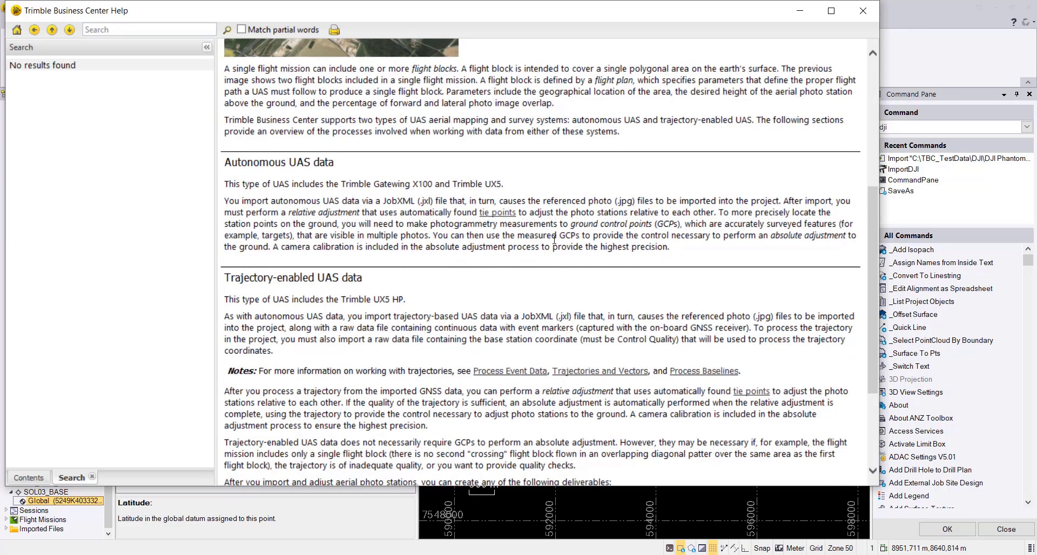
left_click_drag(754, 328, 679, 341)
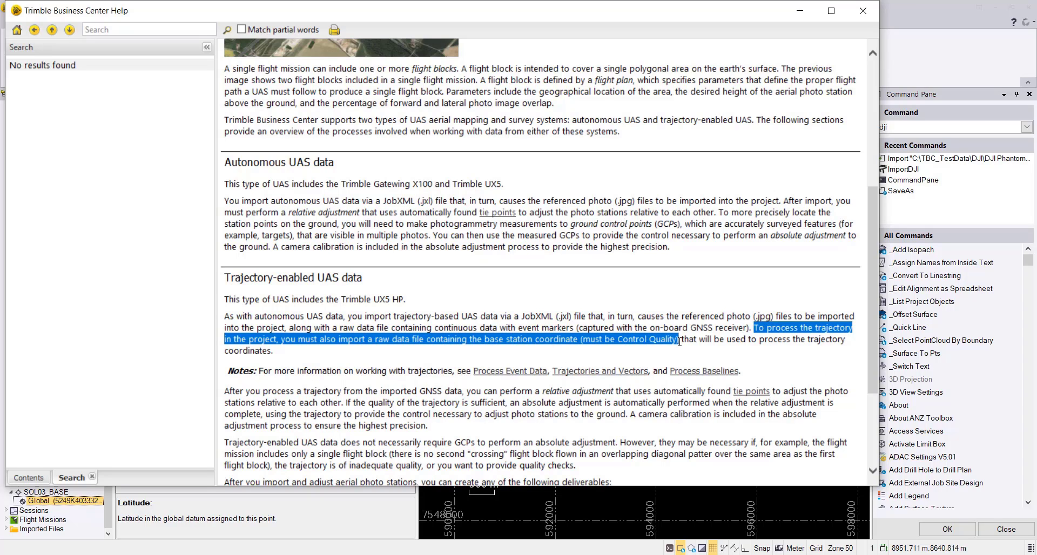
left_click(863, 10)
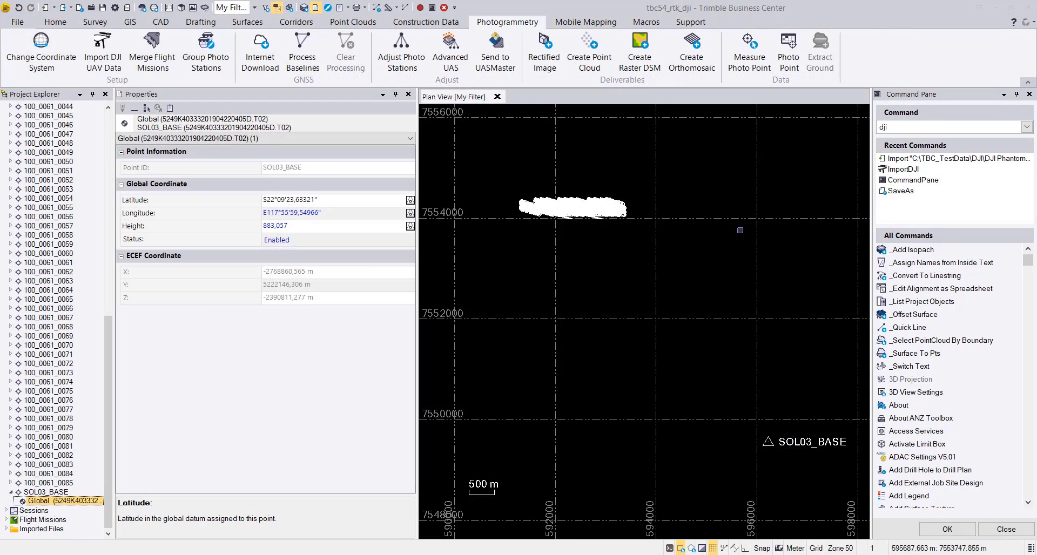
Recheck the latitude quality of the SOL03_BASE global coordinate without changing it and close the properties.
left_click(410, 200)
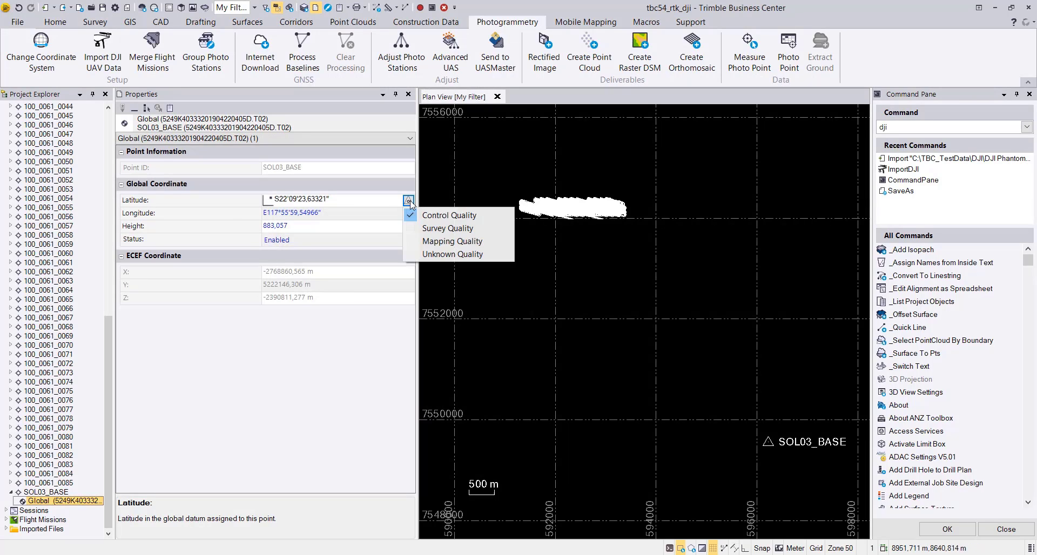
left_click(277, 367)
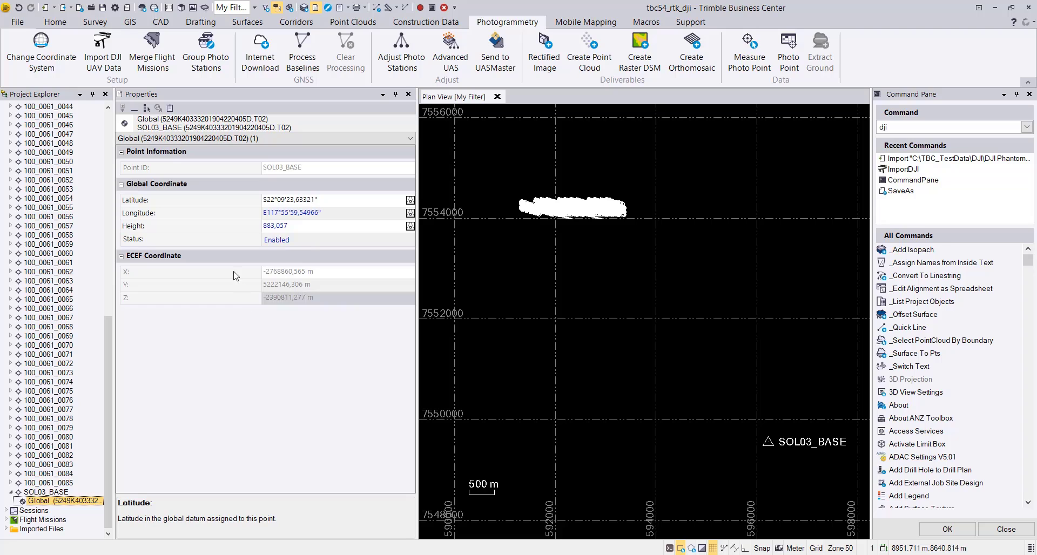
left_click(409, 95)
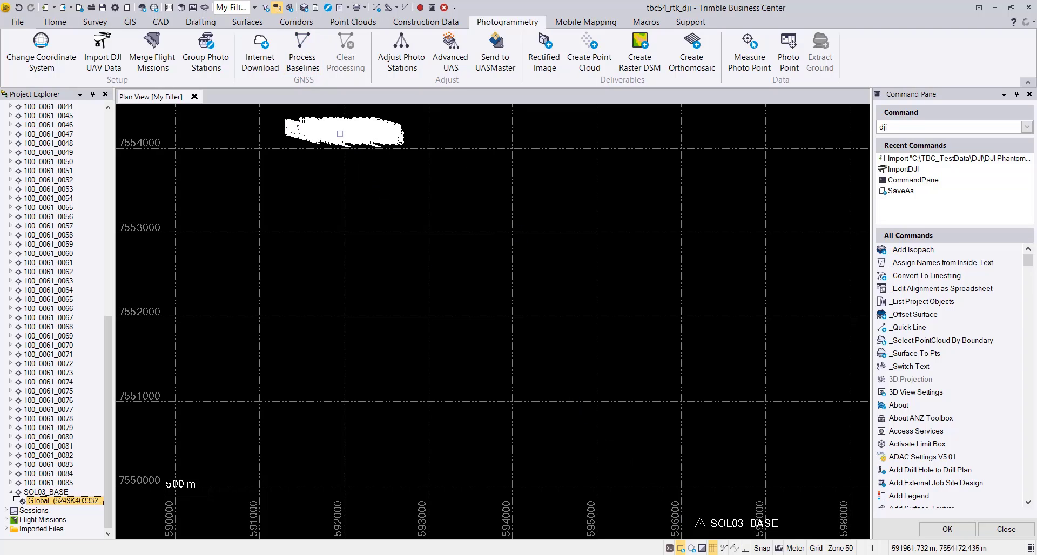
Process the GNSS baselines and generate the baseline processing report for the SOL03_BASE trajectory observation.
mouse_move(340, 133)
left_click(303, 56)
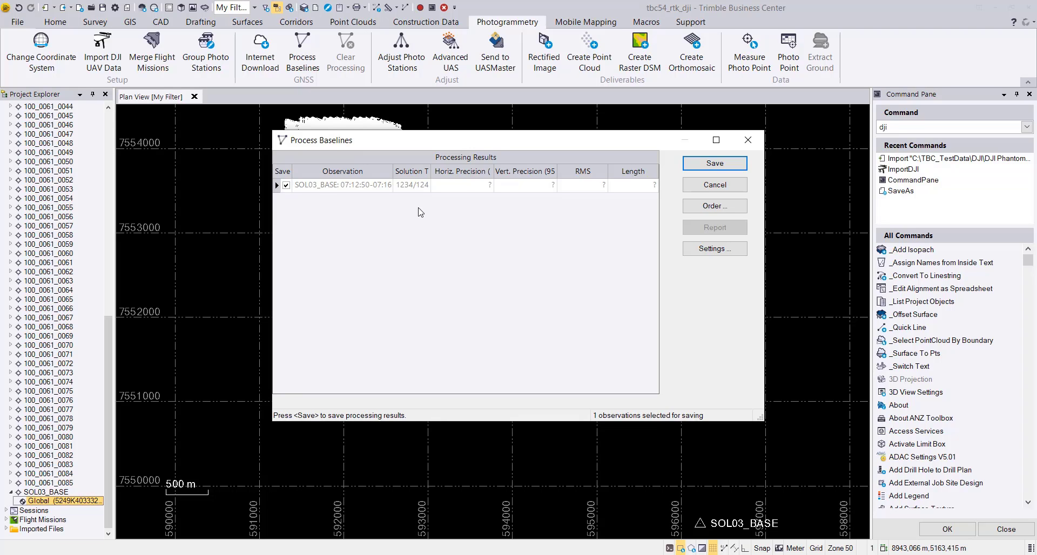
left_click(278, 187)
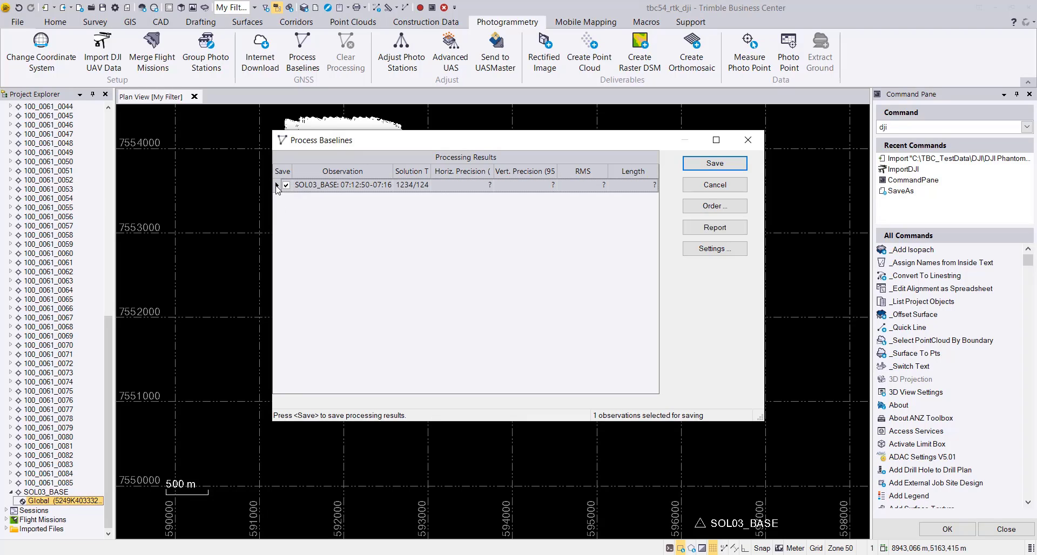
left_click(715, 229)
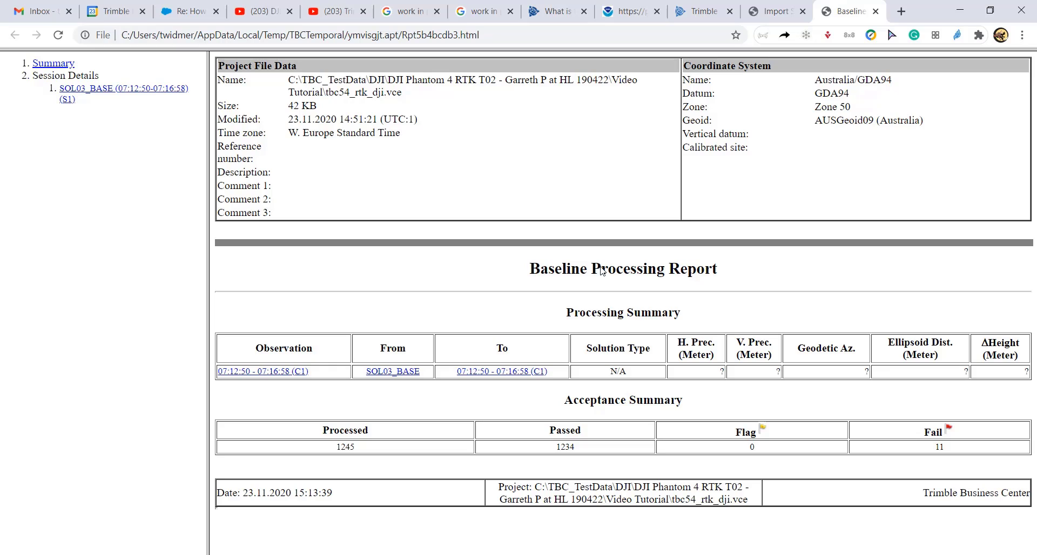
Examine the SOL03_BASE session details in the report, including solutions, estimated accuracies, processing times and the satellite tracking summary.
left_click(83, 91)
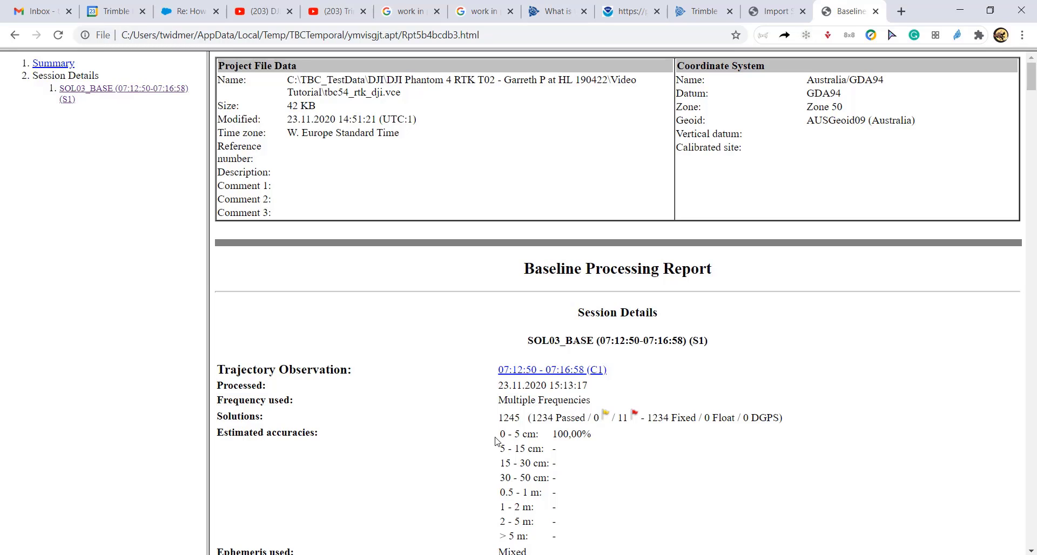
scroll(496, 440, "down", 6)
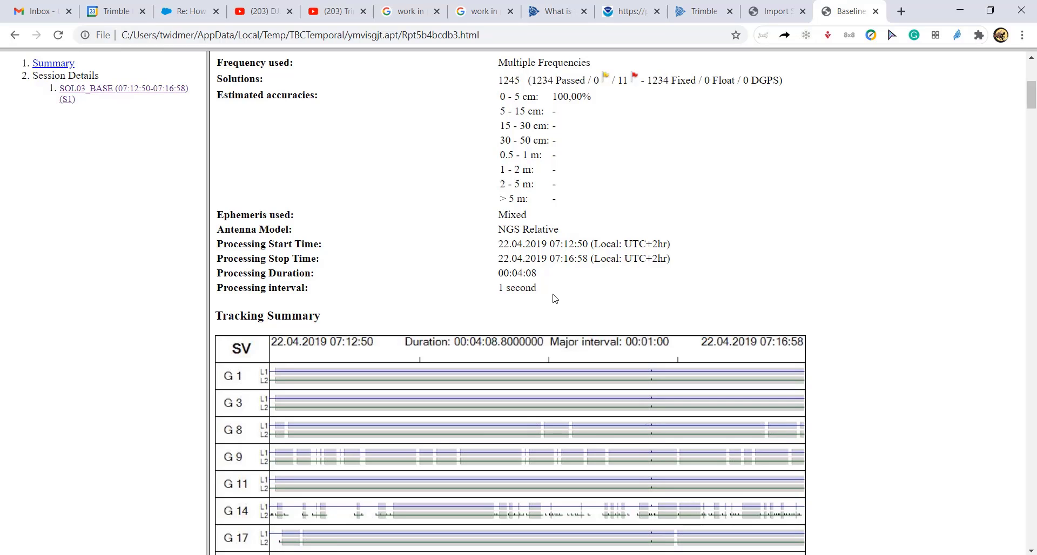
scroll(593, 317, "down", 3)
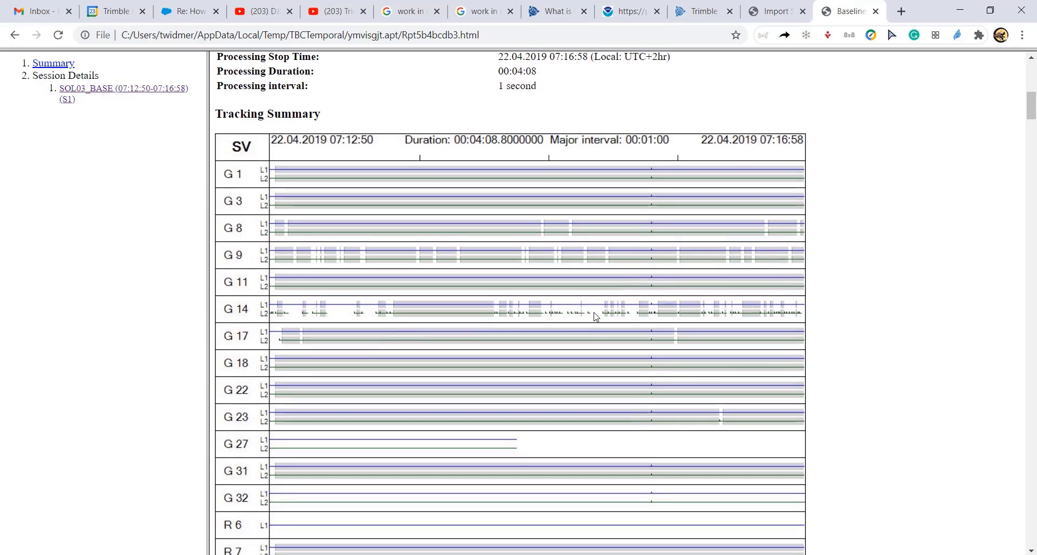
scroll(533, 295, "down", 15)
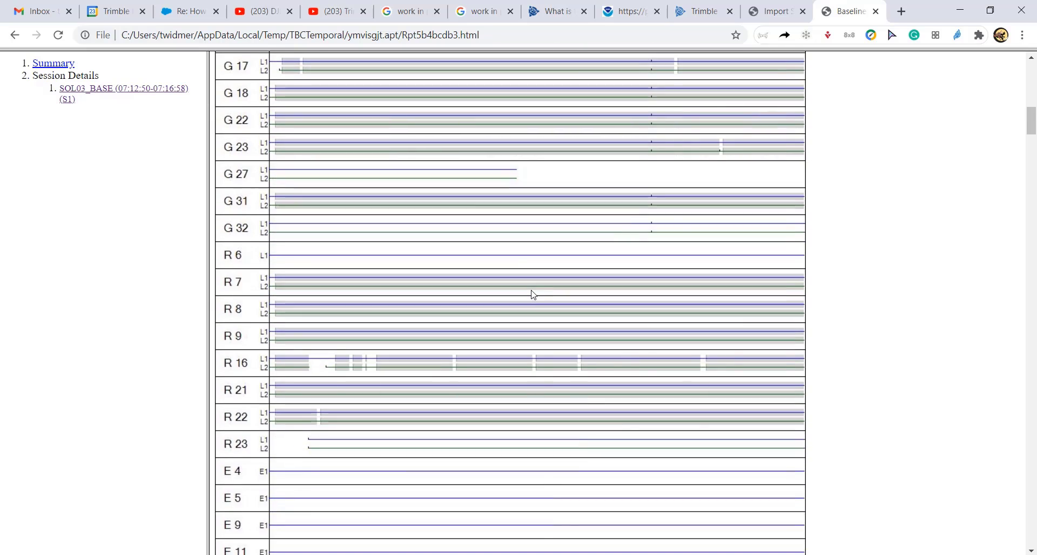
Review the residual charts of the individual G and R satellites in the baseline processing report.
scroll(533, 295, "down", 5)
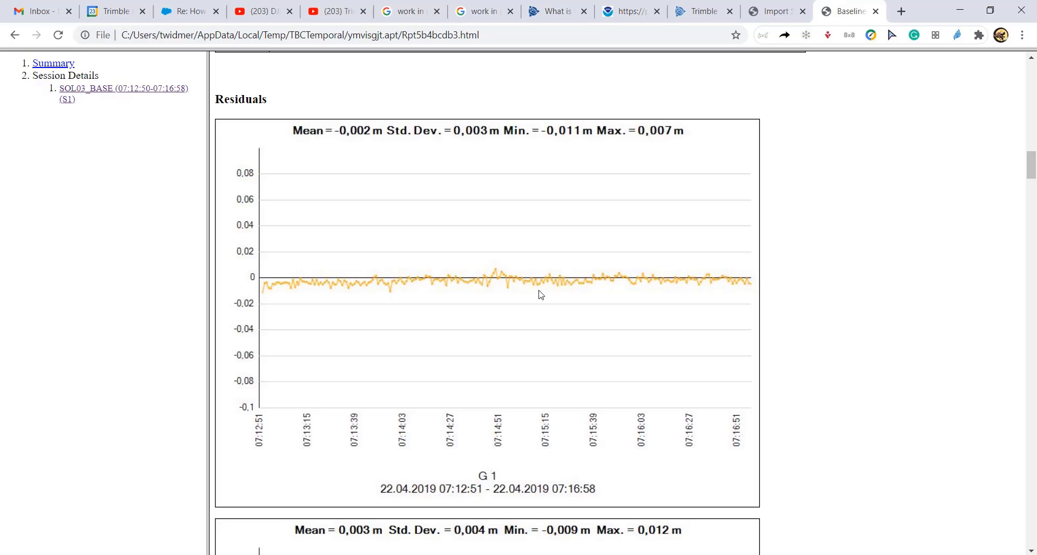
scroll(542, 294, "down", 15)
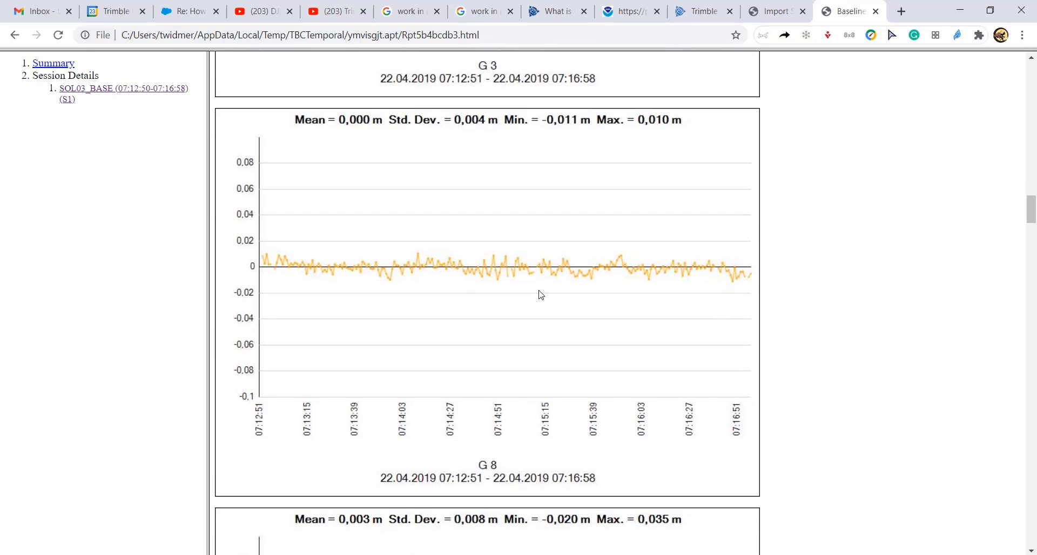
scroll(541, 294, "down", 6)
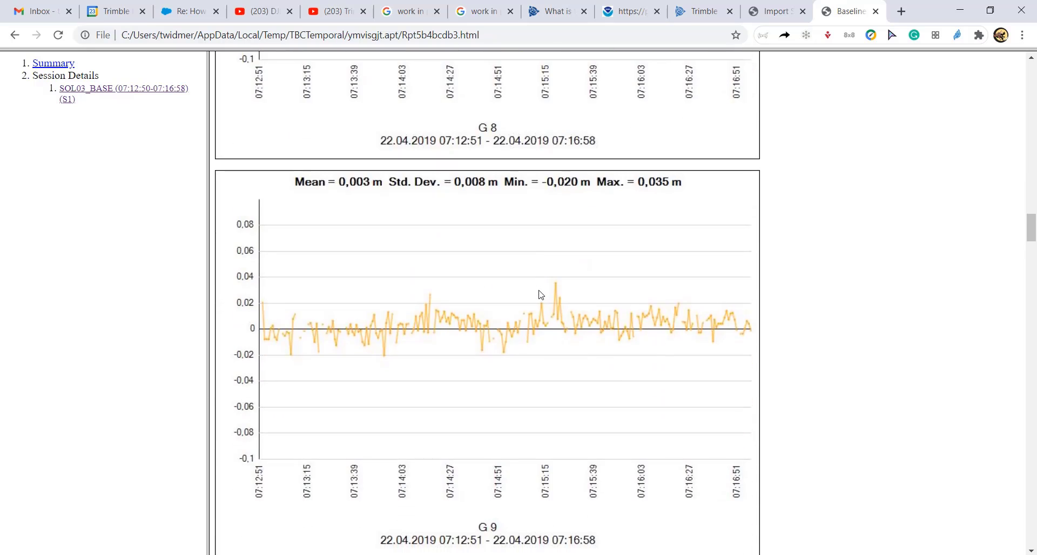
scroll(538, 303, "down", 10)
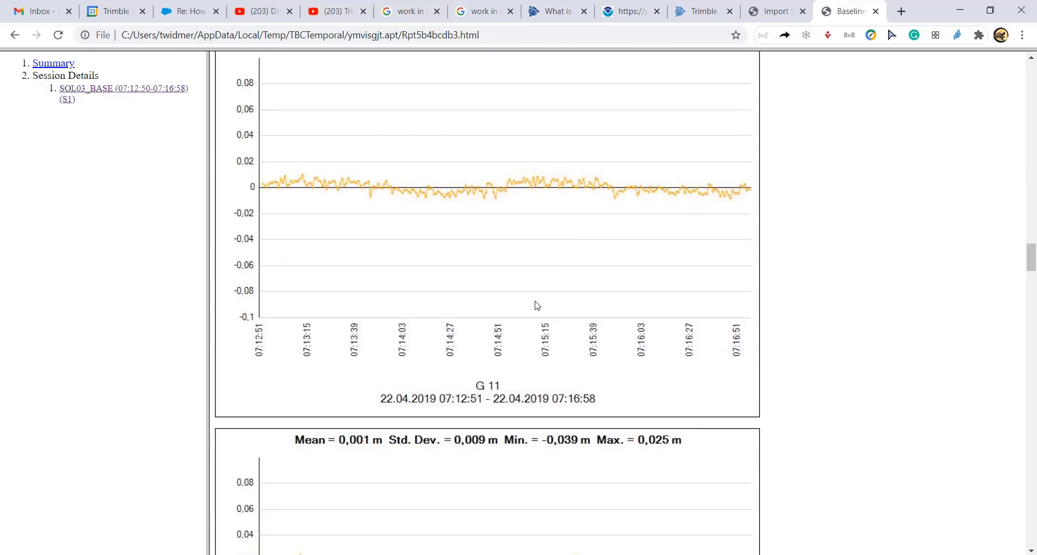
scroll(537, 305, "down", 7)
scroll(537, 306, "down", 6)
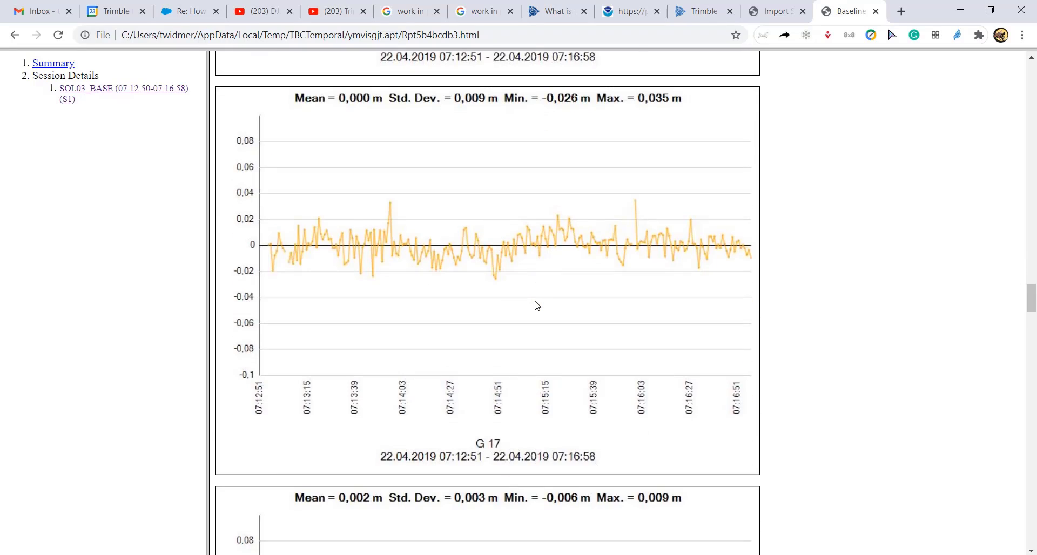
scroll(538, 306, "down", 7)
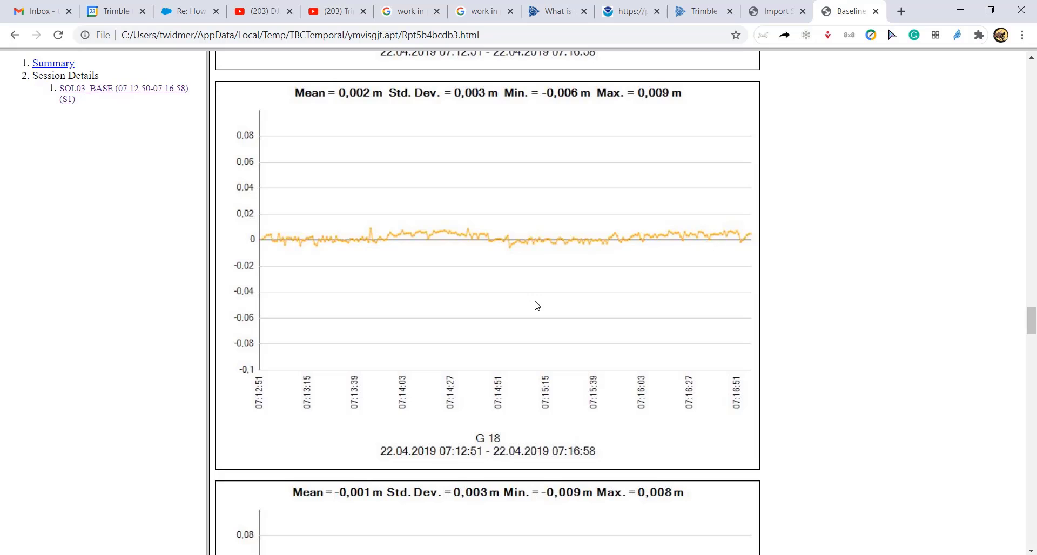
scroll(499, 300, "down", 4)
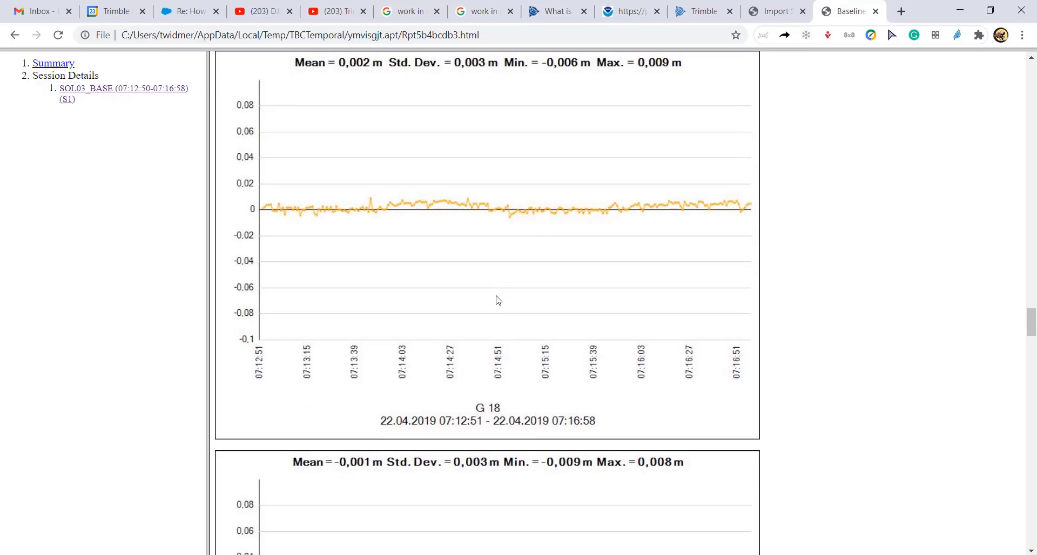
scroll(497, 301, "down", 10)
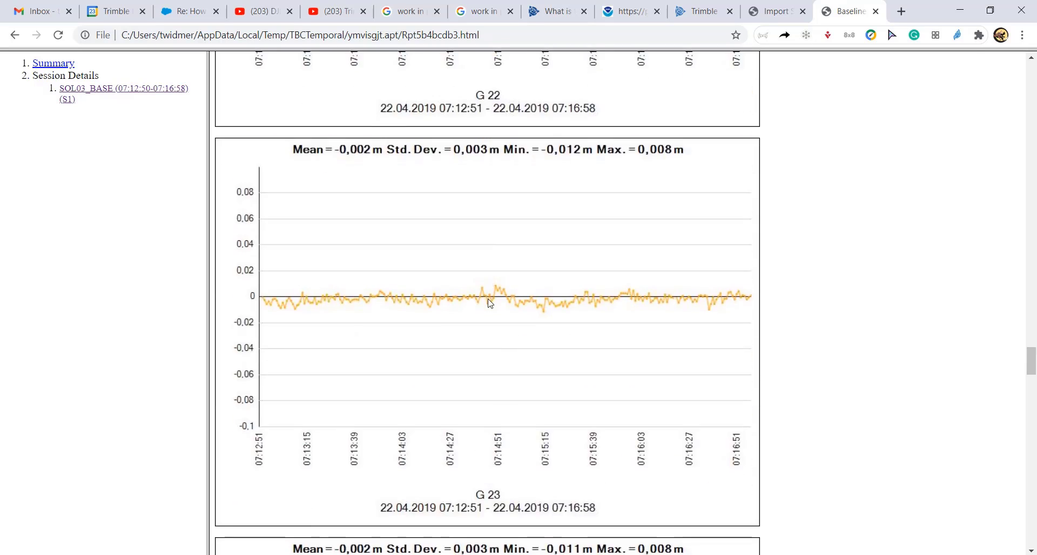
scroll(490, 304, "down", 6)
scroll(490, 304, "down", 8)
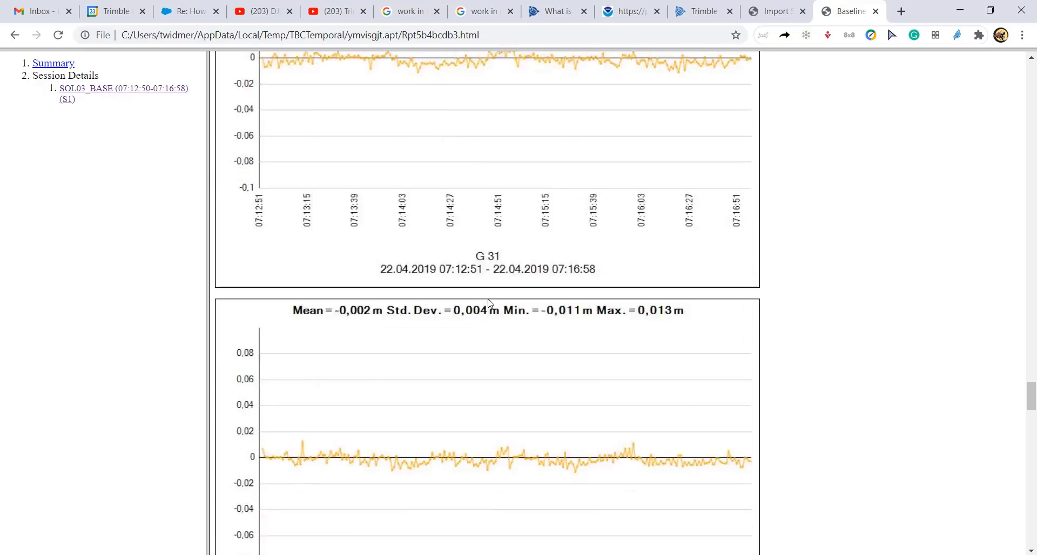
scroll(490, 304, "down", 5)
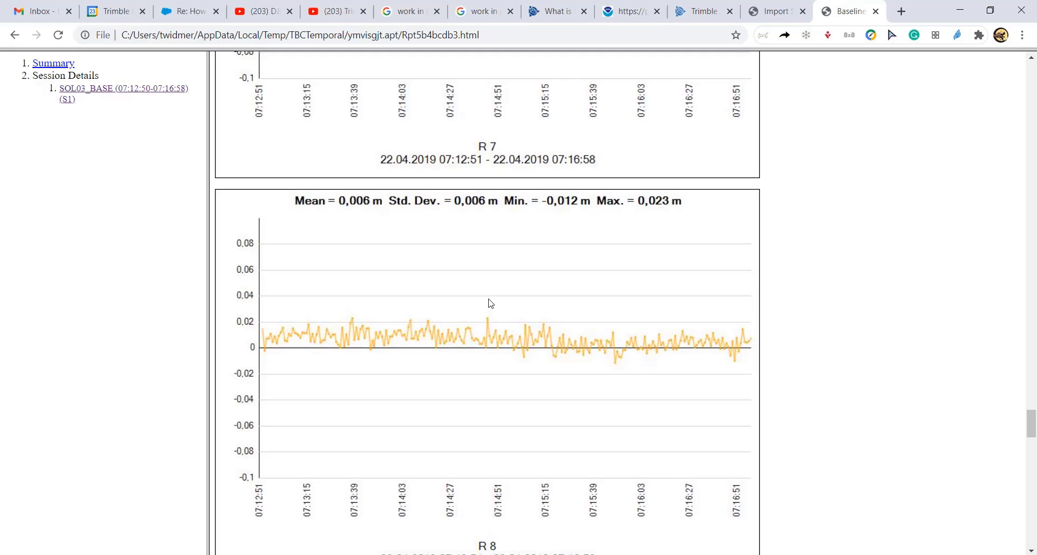
scroll(497, 303, "down", 11)
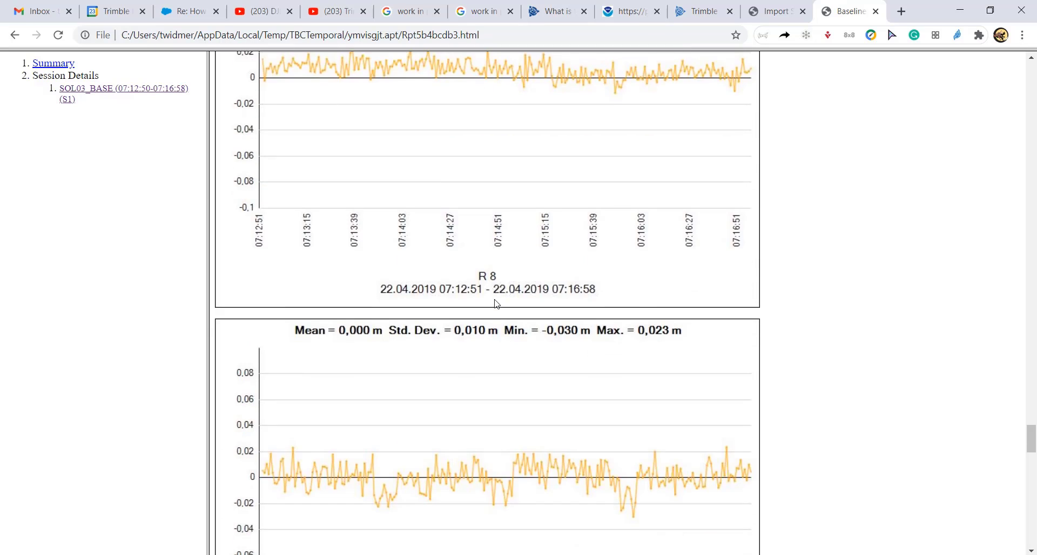
scroll(497, 304, "down", 8)
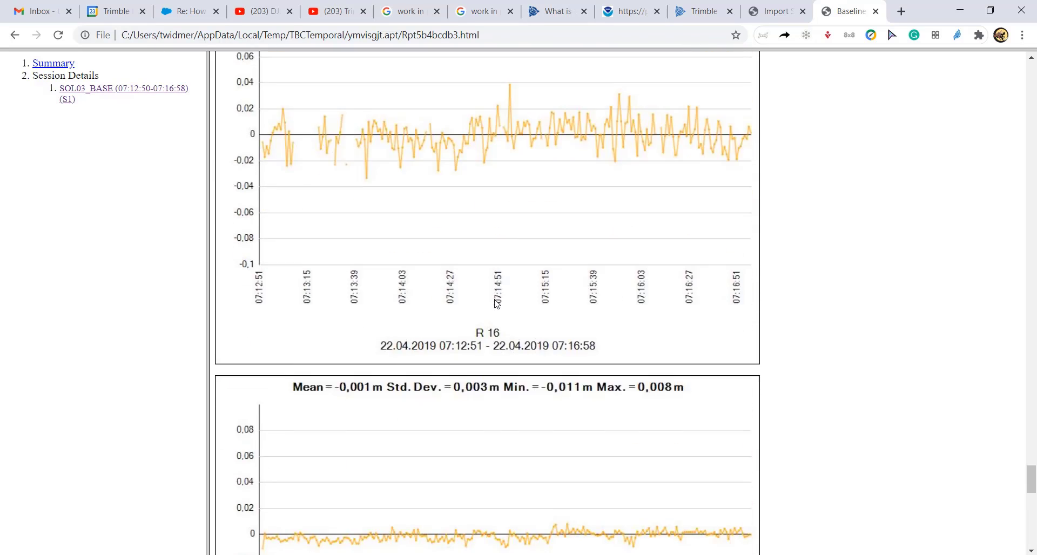
scroll(497, 303, "down", 10)
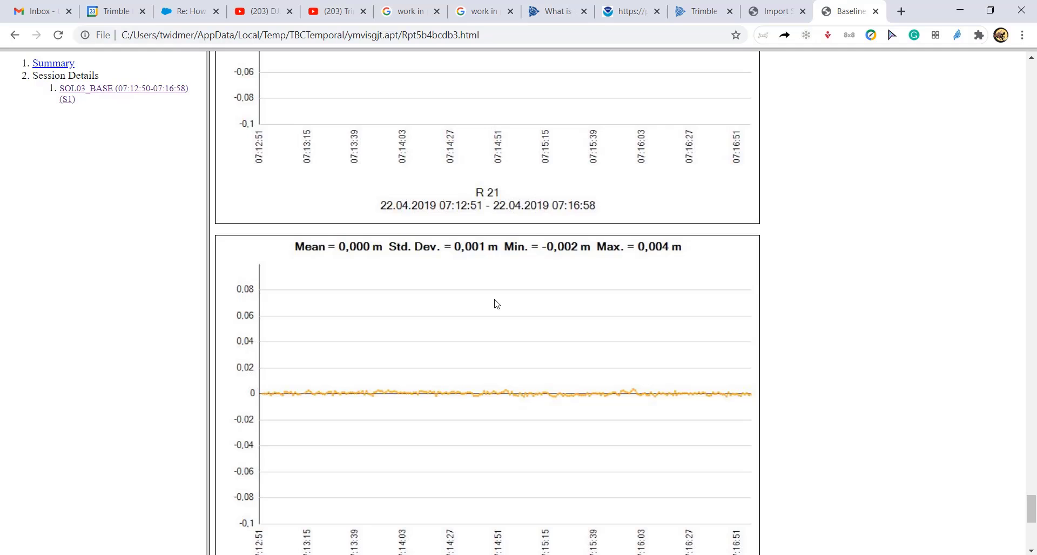
Return from the report to Trimble Business Center and save the processed baseline results to the project.
left_click(959, 10)
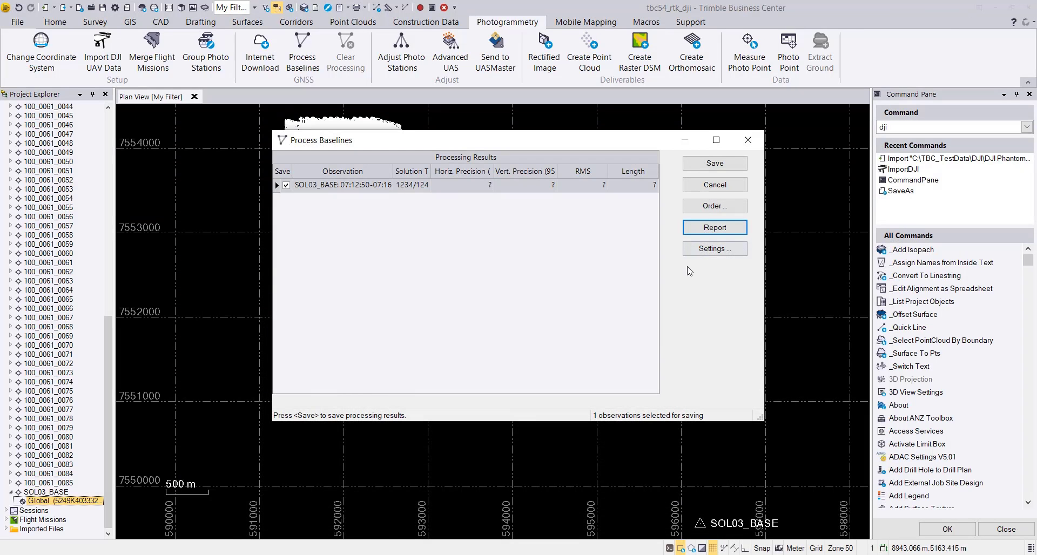
left_click(711, 168)
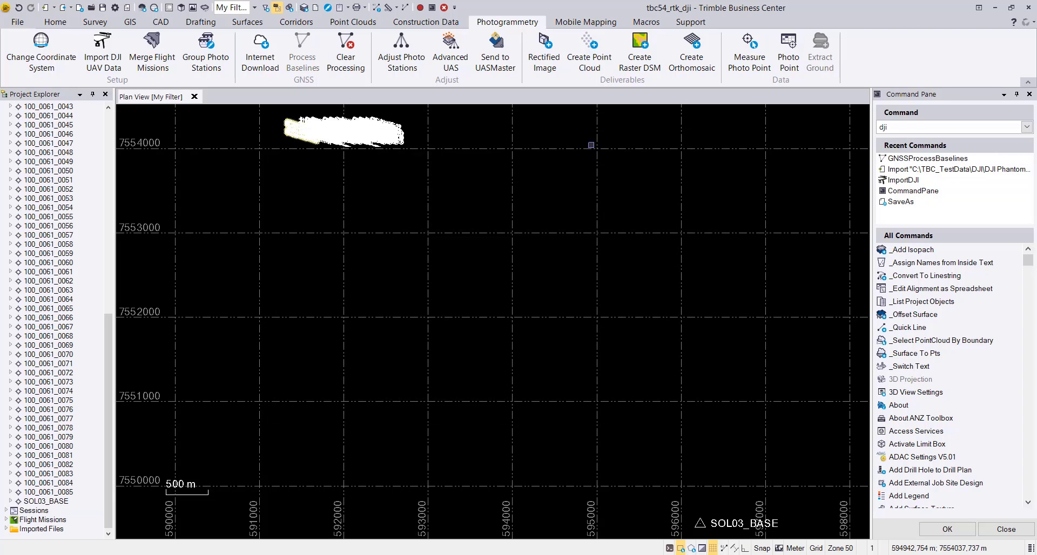
Run the relative adjustment of the photo stations for DJI Flight Mission and apply it.
left_click(395, 58)
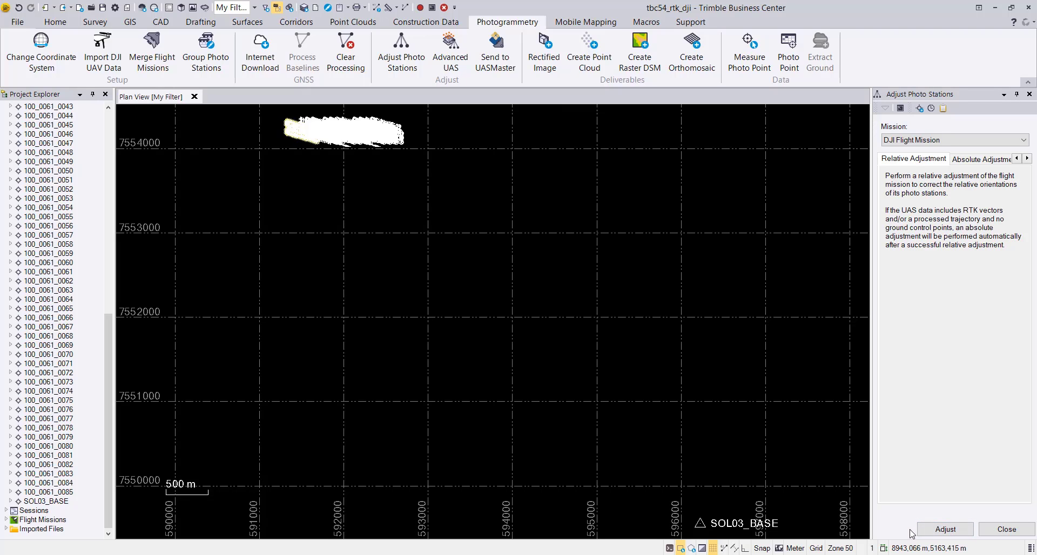
left_click(946, 530)
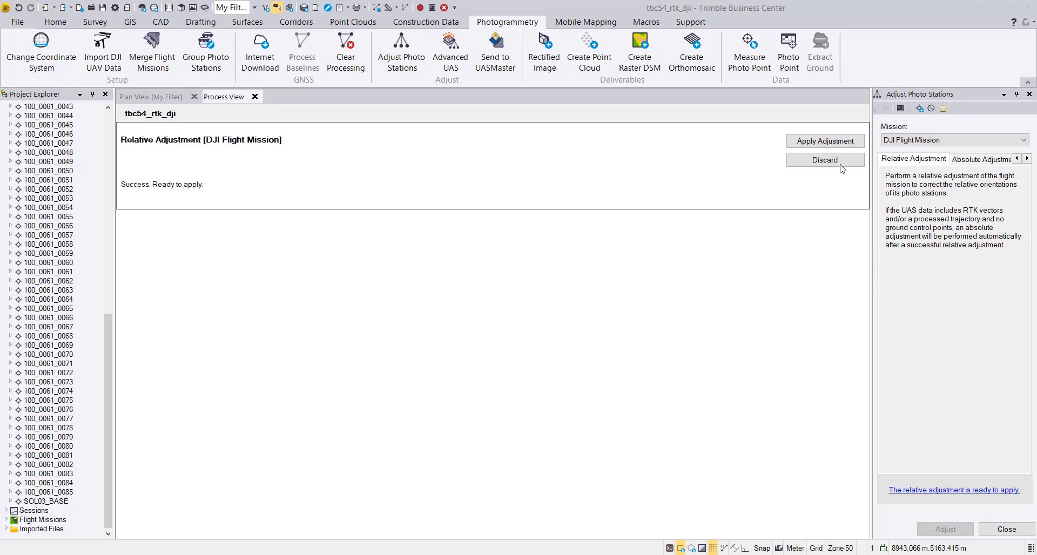
left_click(816, 141)
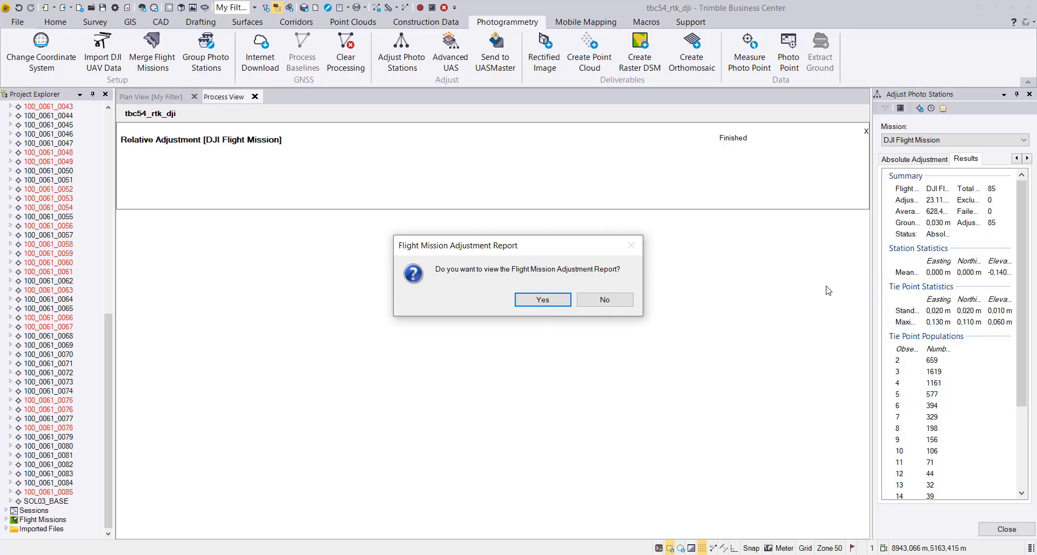
Open the flight mission adjustment report, then enlarge the adjustment results to read the summary, station and tie point statistics.
left_click(531, 300)
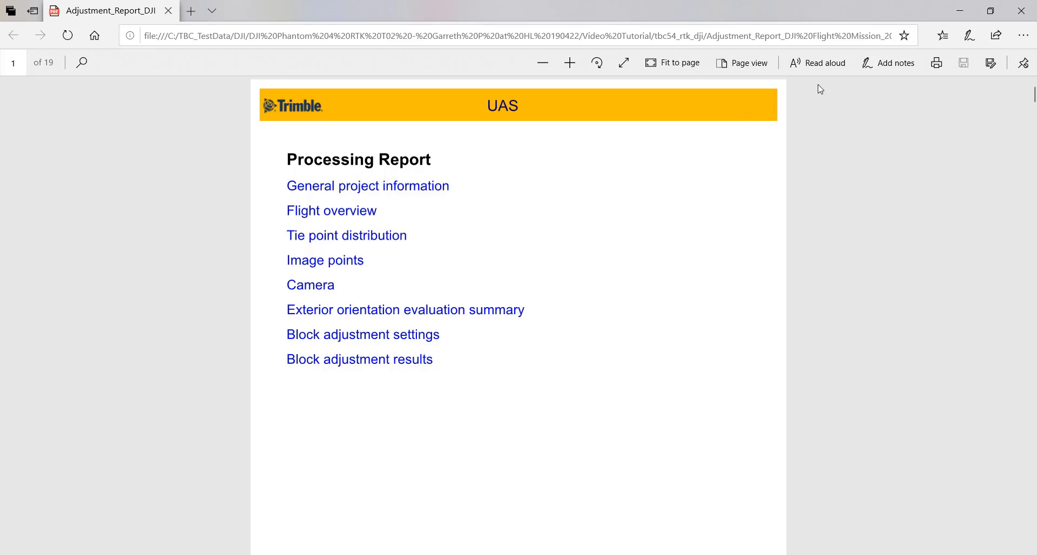
left_click(957, 12)
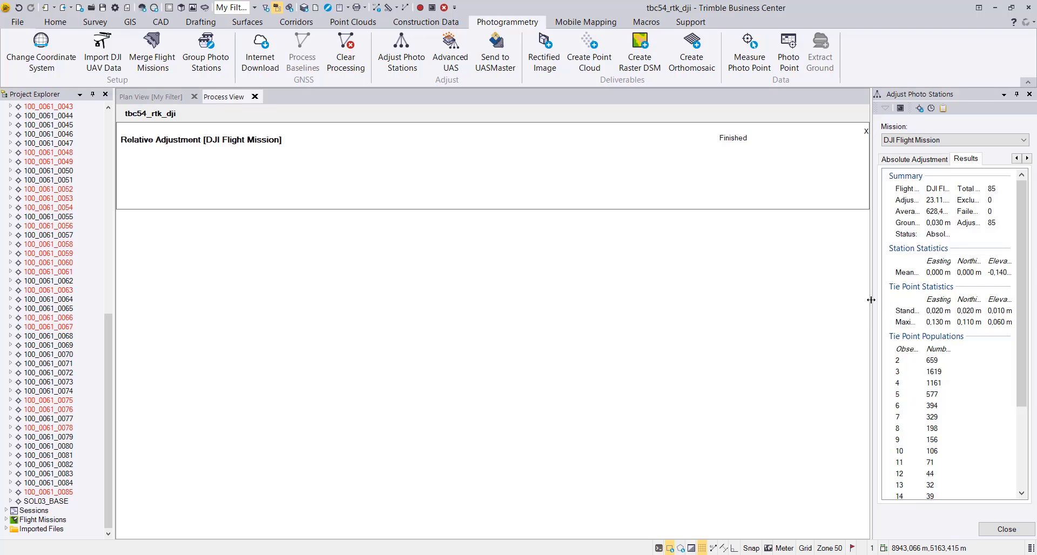
left_click_drag(871, 299, 738, 300)
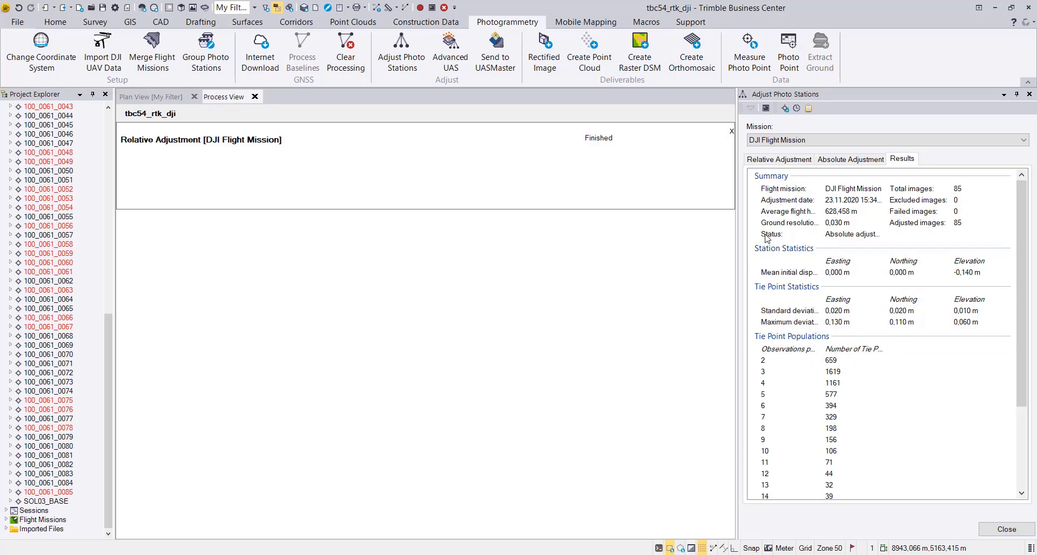
left_click_drag(738, 258, 535, 258)
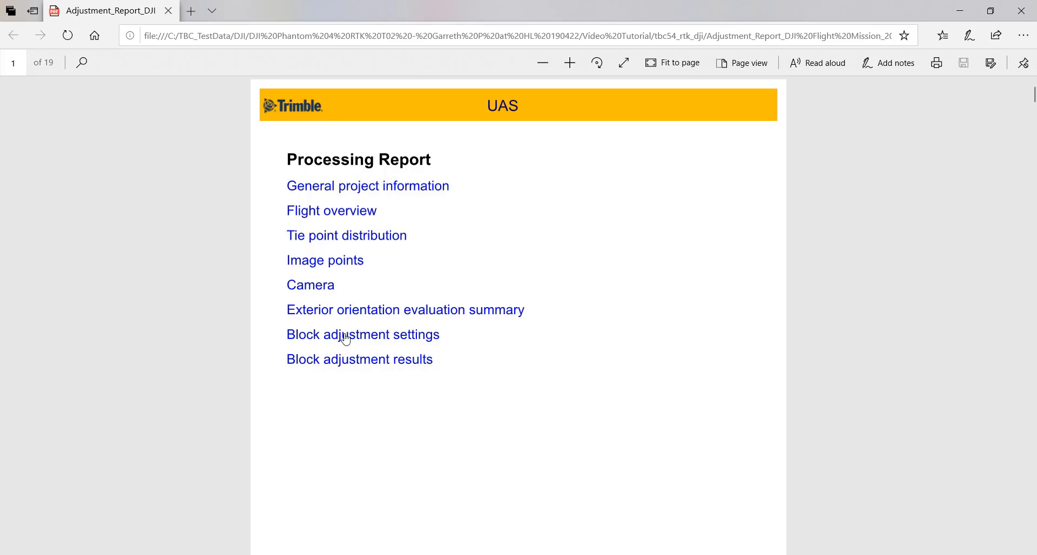
Check the GNSS standard deviations under the block adjustment settings of the adjustment report, closing the report when done.
left_click(375, 340)
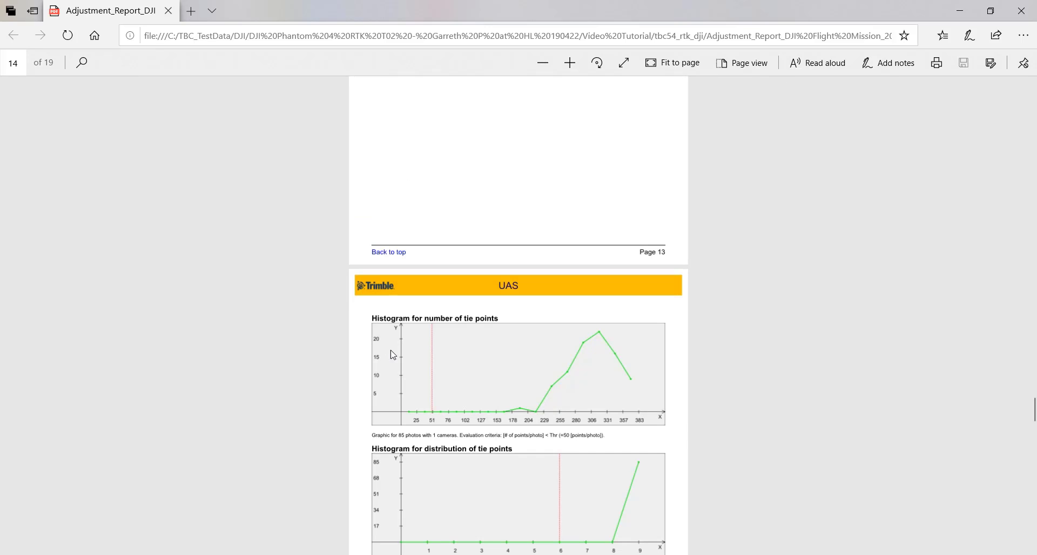
scroll(491, 389, "down", 12)
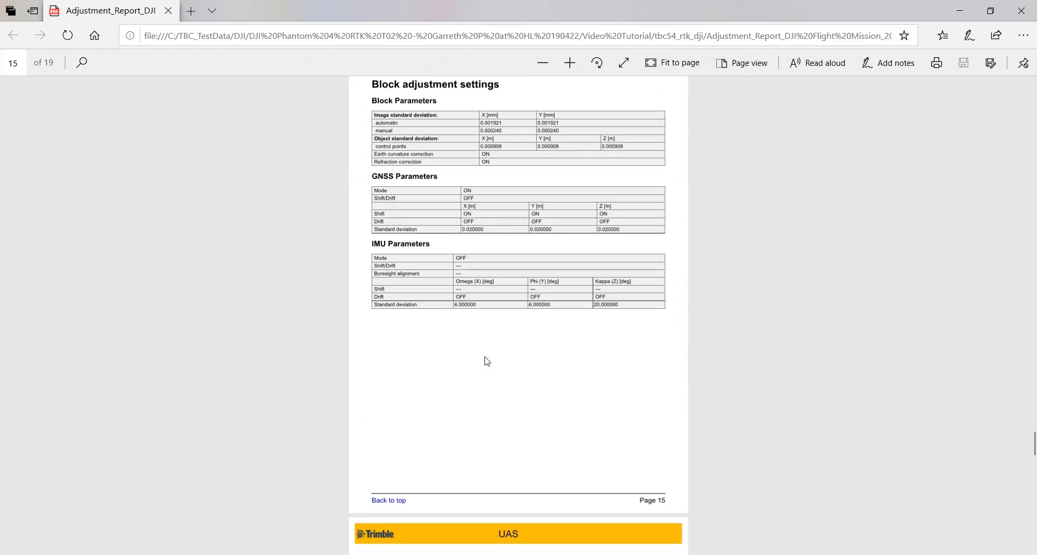
scroll(470, 344, "up", 1, "ctrl")
scroll(469, 344, "up", 5, "ctrl")
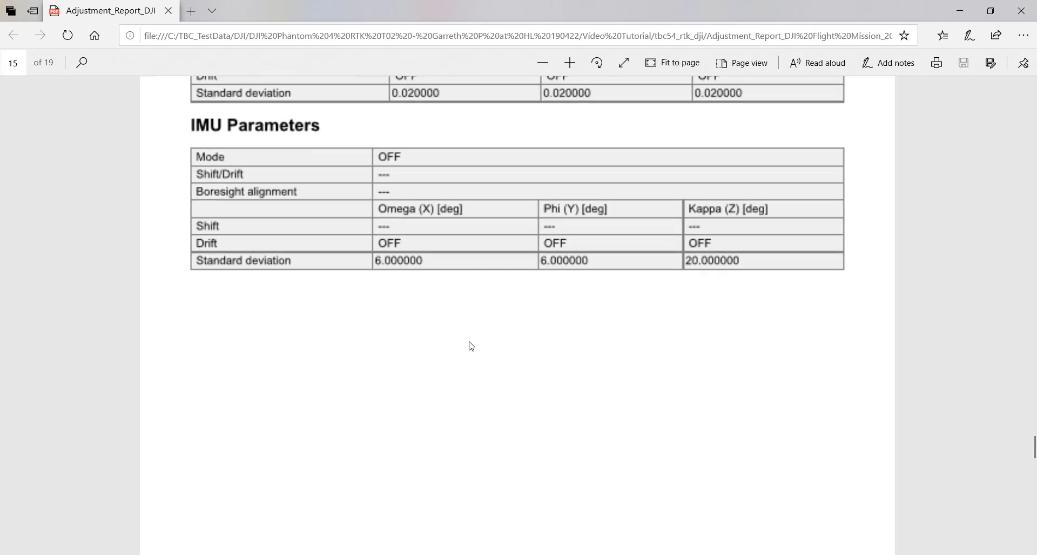
scroll(456, 324, "up", 3)
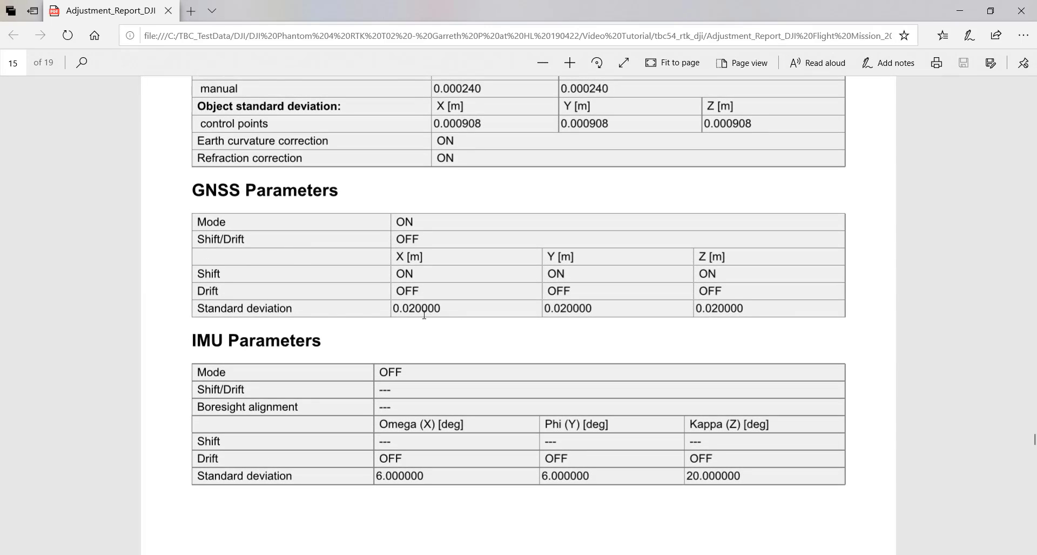
left_click_drag(394, 309, 764, 310)
left_click(767, 311)
left_click(1021, 11)
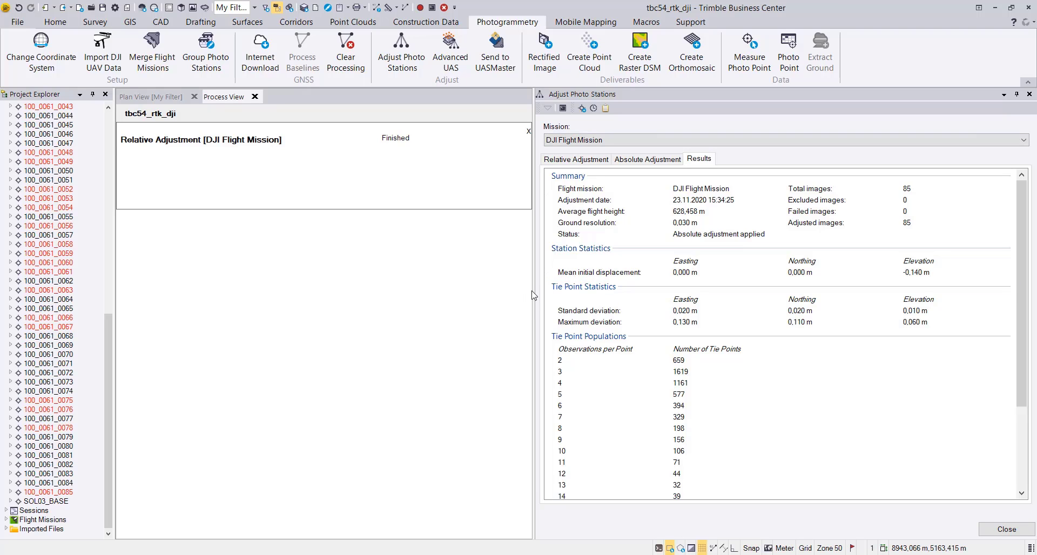
Narrow the adjustment results pane and open the Advanced UAS deliverables settings for DJI Flight Mission.
left_click_drag(533, 295, 795, 303)
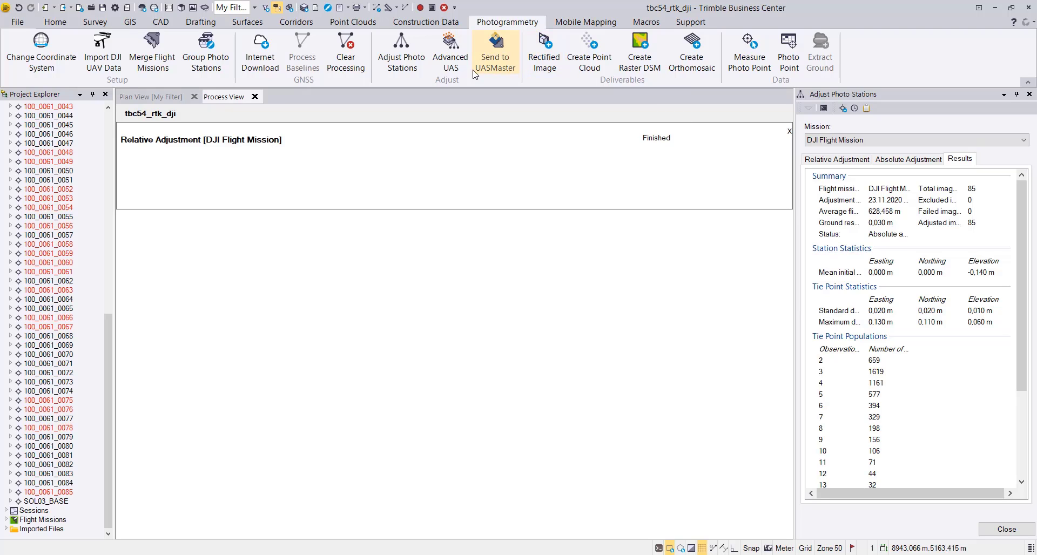
left_click(451, 52)
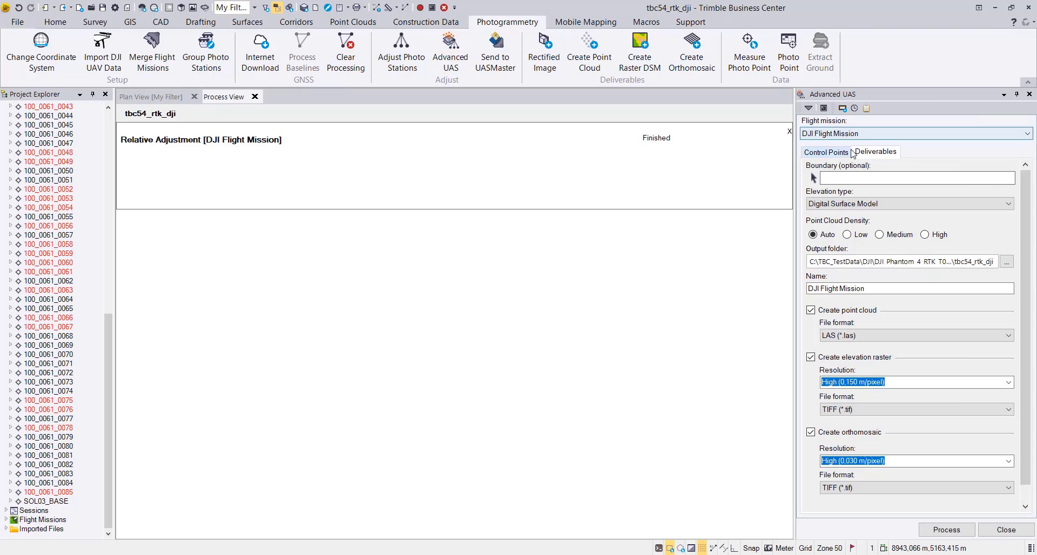